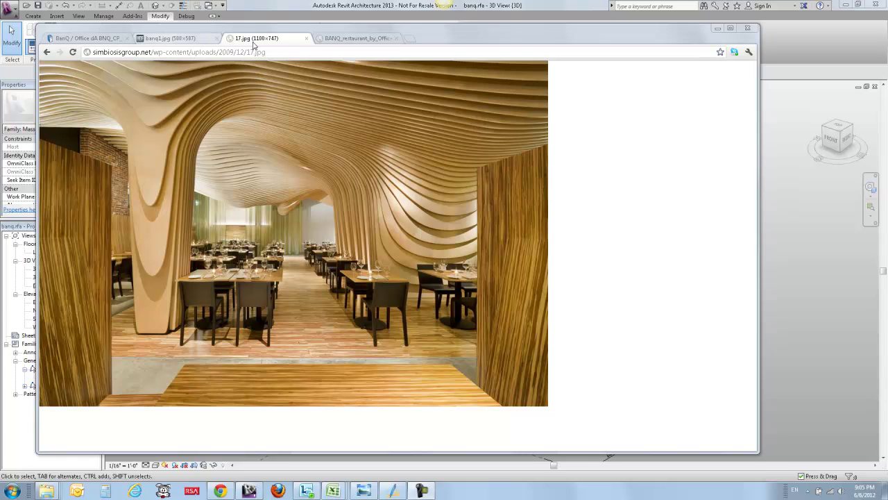
Browse the BanQ ceiling photos (17.jpg, banq1.jpg), zooming one in and out, then return to Revit
click(344, 39)
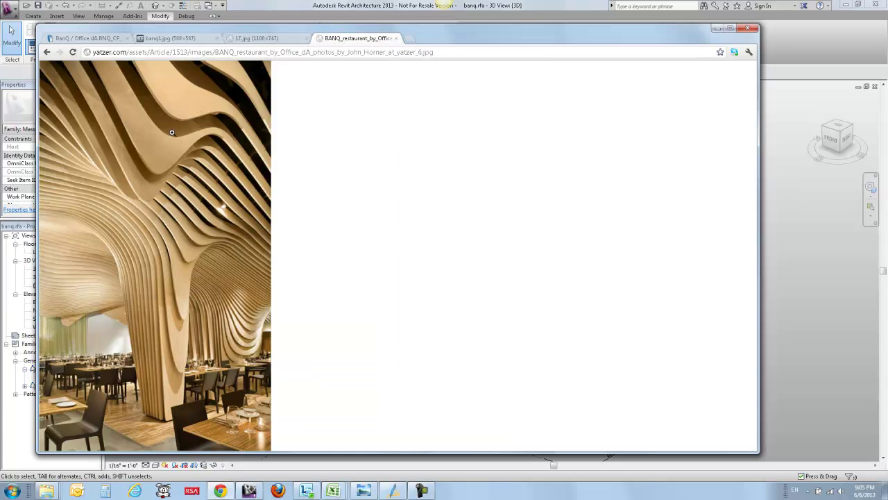
click(165, 242)
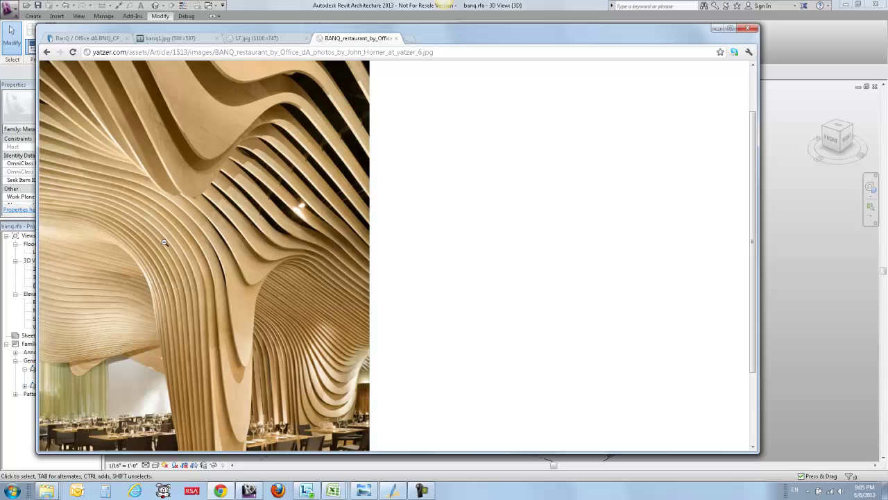
click(217, 234)
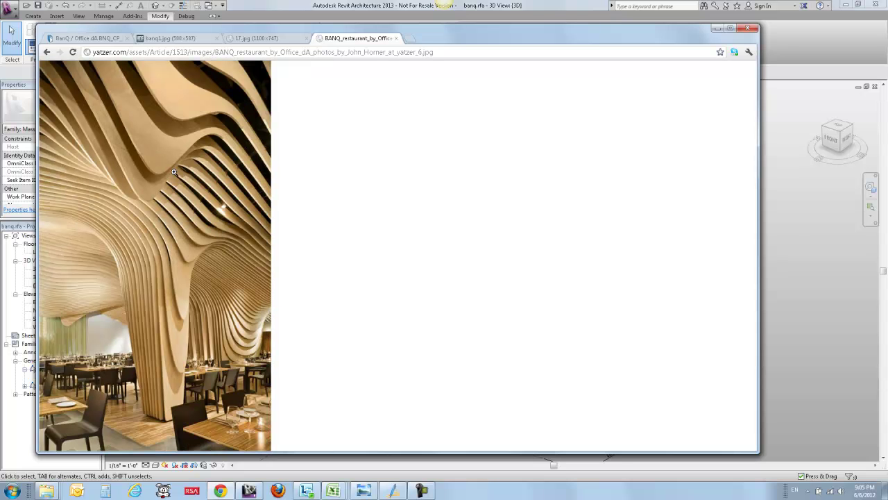
click(273, 40)
click(193, 40)
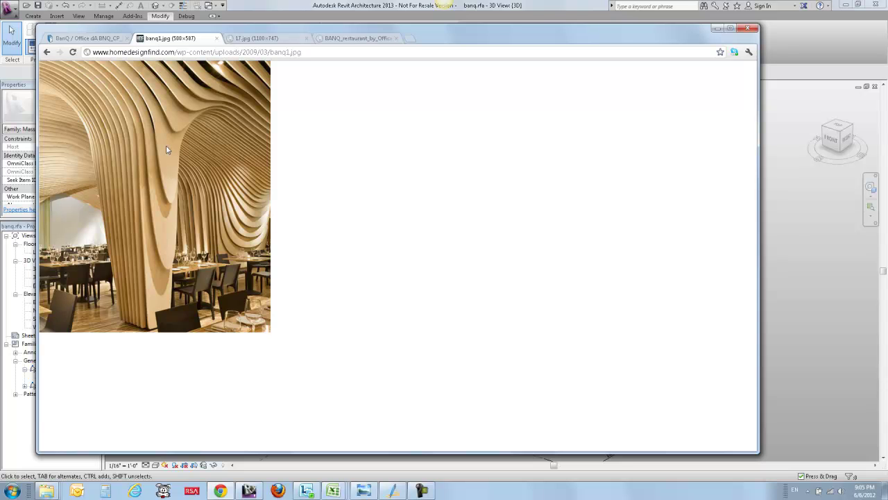
click(279, 40)
click(354, 40)
click(497, 7)
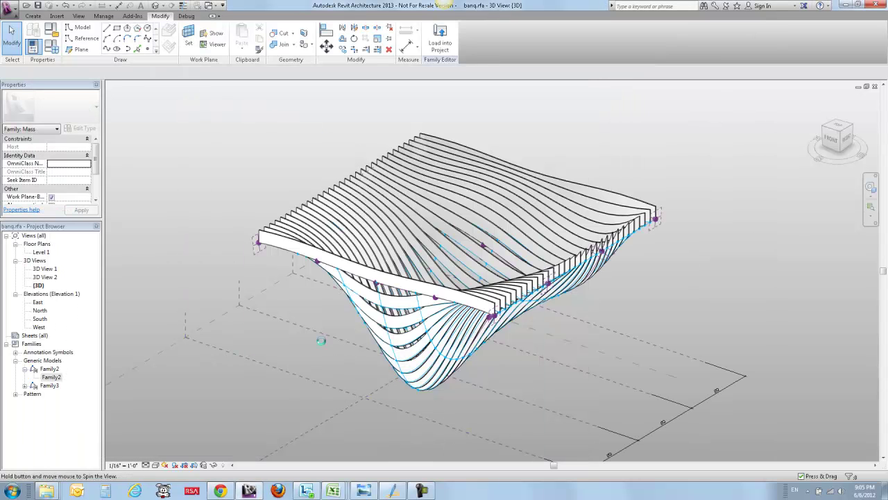
shift+middle_drag(304, 338, 419, 304)
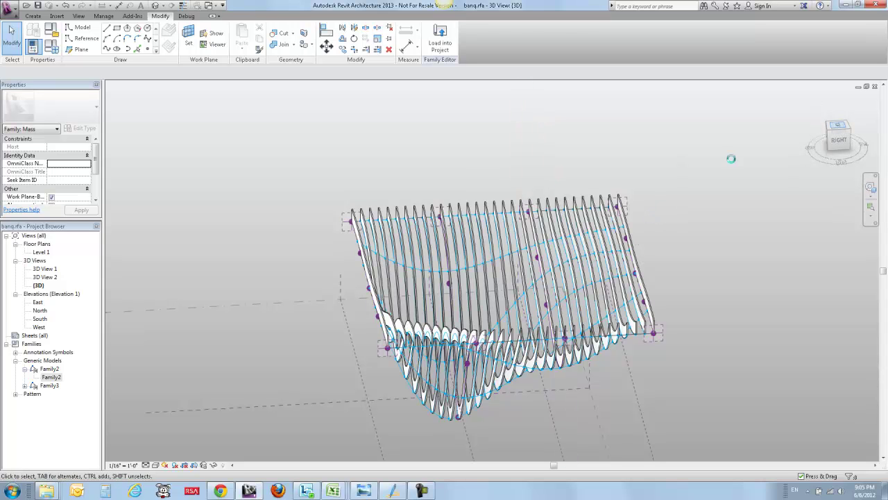
click(838, 127)
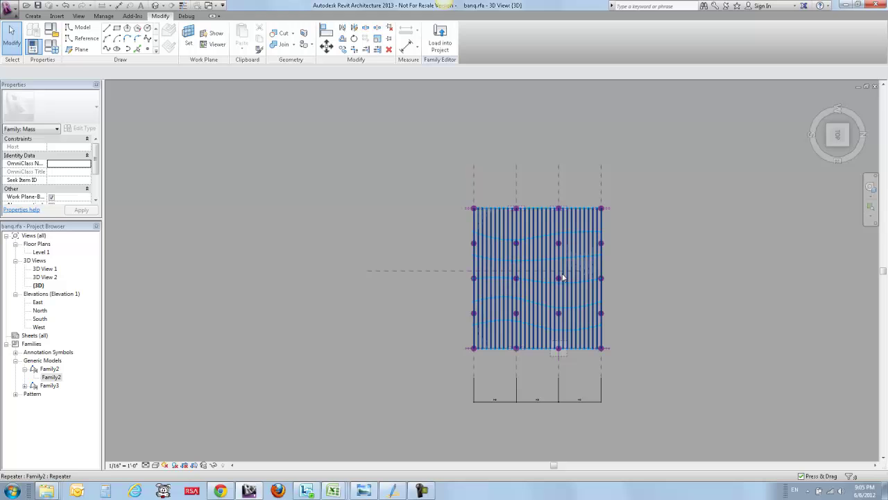
scroll(560, 288, up, 1)
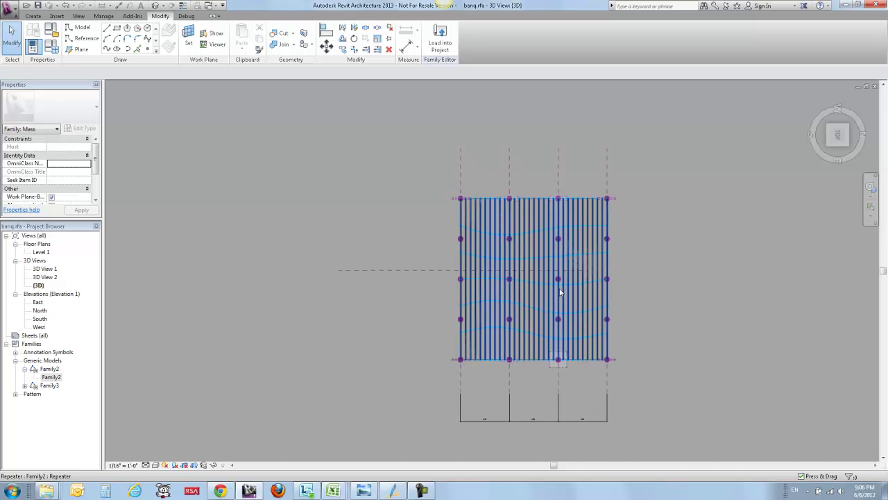
scroll(561, 292, up, 5)
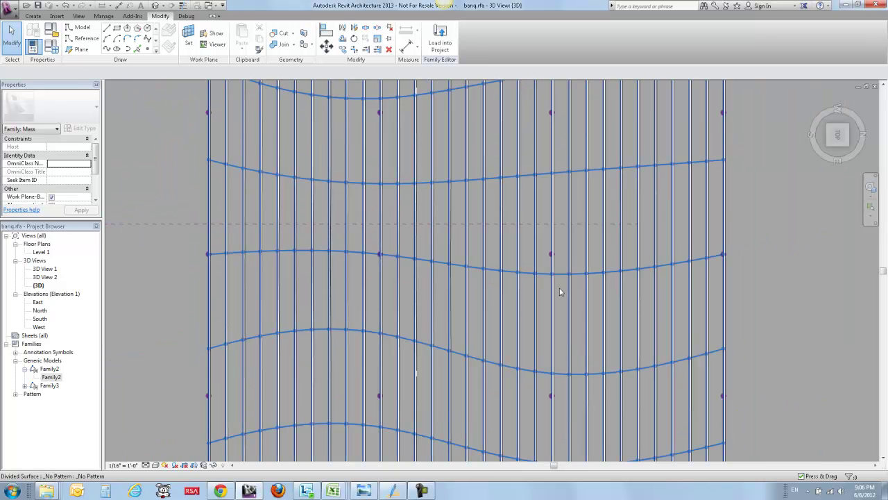
scroll(559, 288, down, 3)
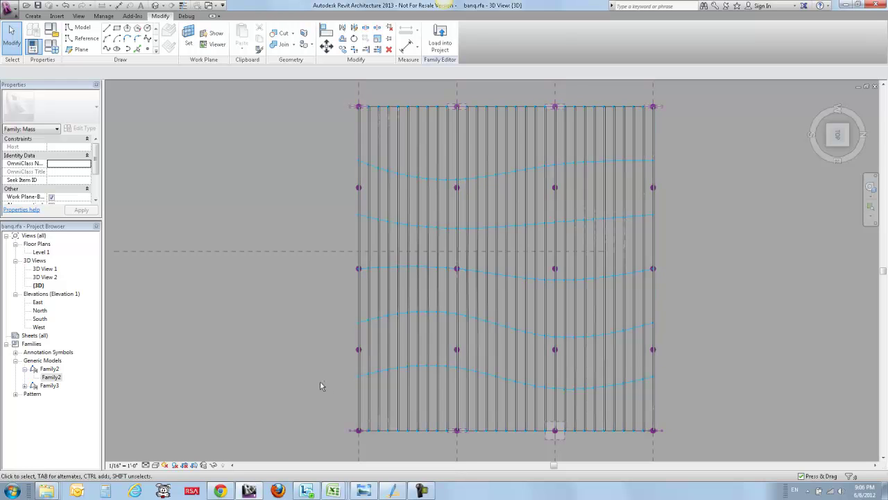
shift+middle_drag(498, 274, 457, 107)
middle_drag(752, 141, 641, 219)
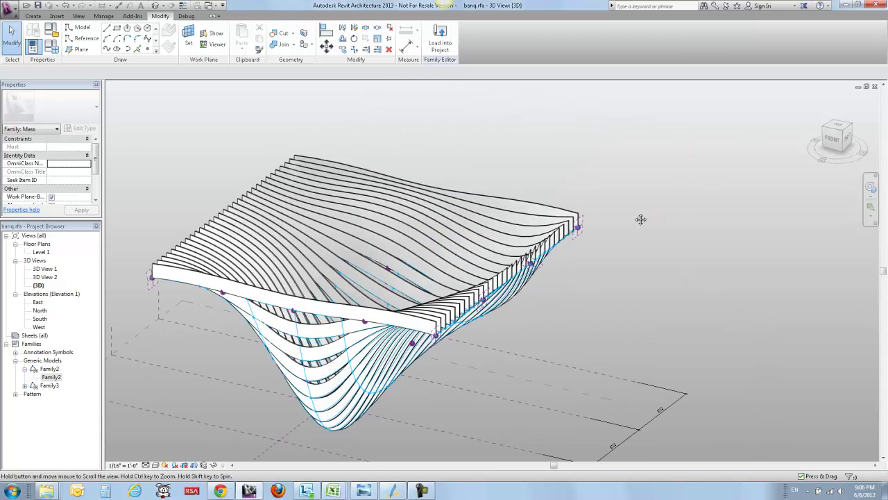
Select the whole repeater of wooden slats and delete it
click(518, 209)
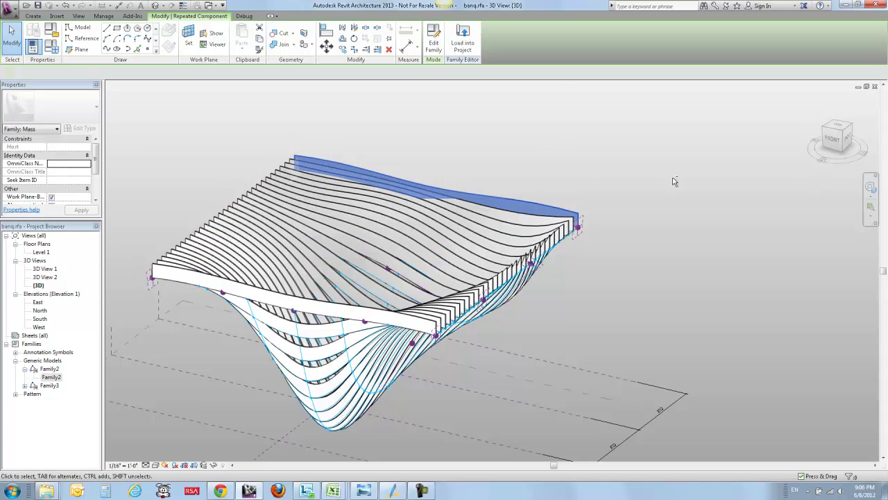
shift+middle_drag(585, 282, 566, 259)
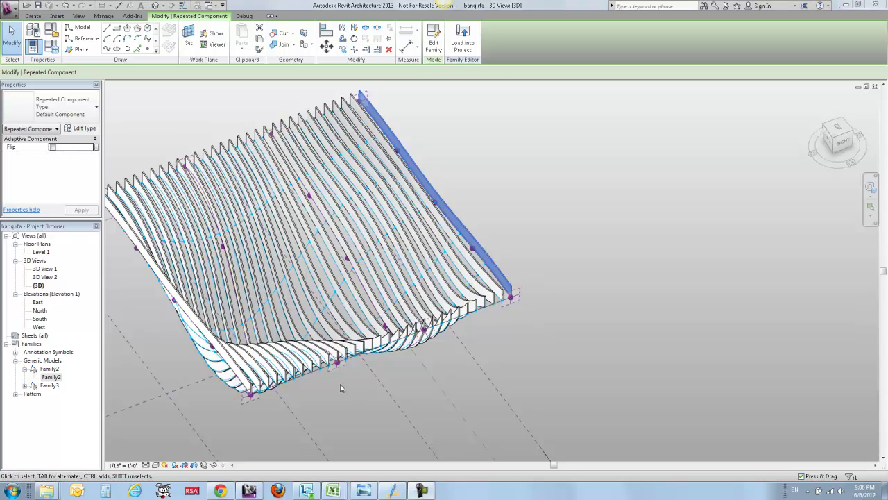
key(Tab)
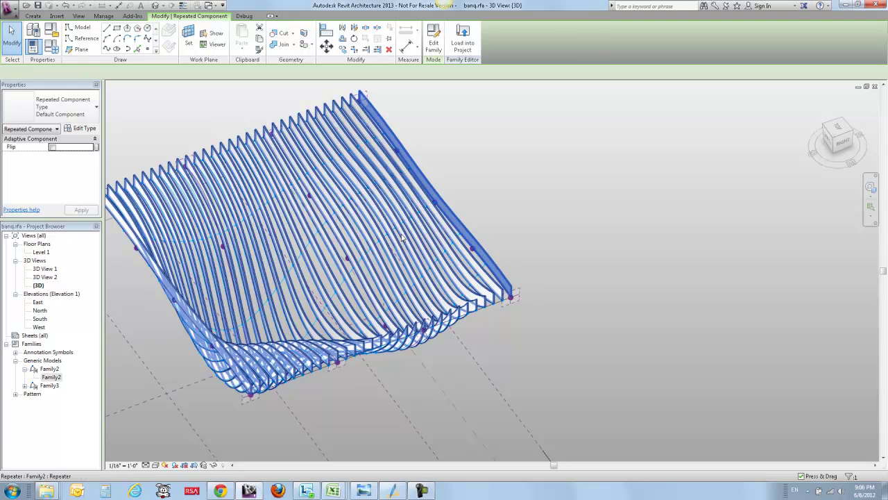
click(486, 257)
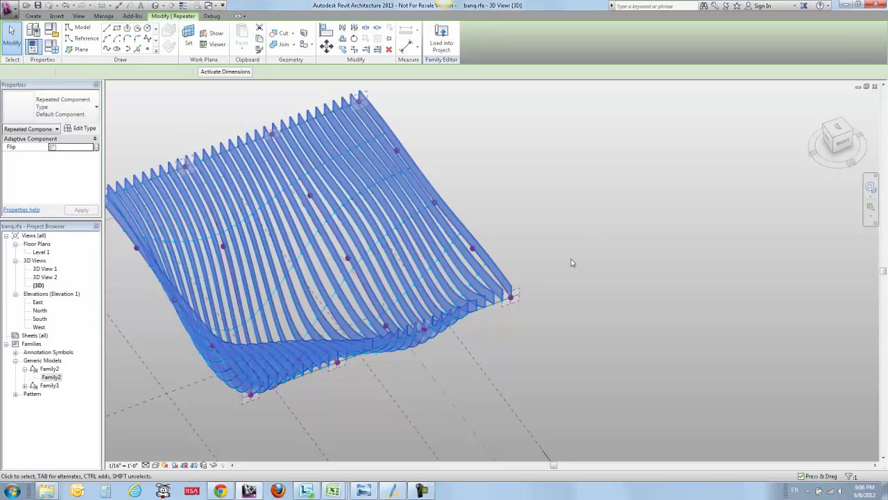
key(Delete)
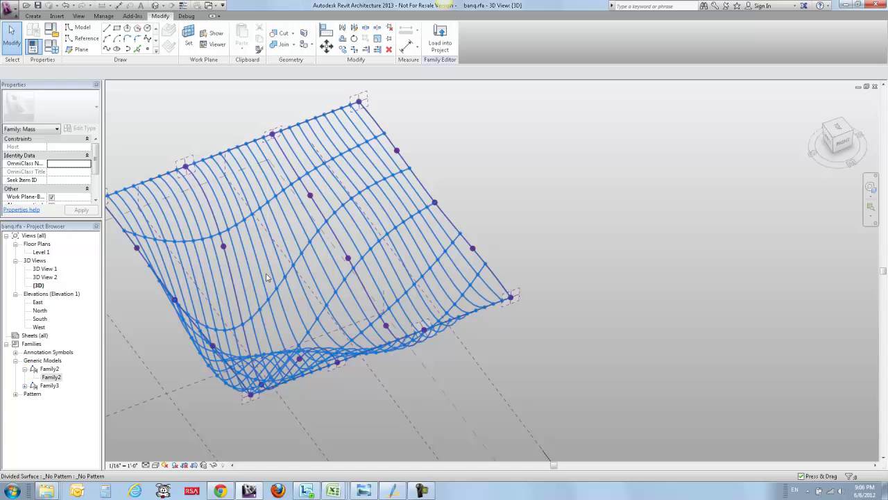
Delete the surface division grid, then select the remaining freeform mass form
click(470, 414)
shift+middle_drag(426, 382, 422, 361)
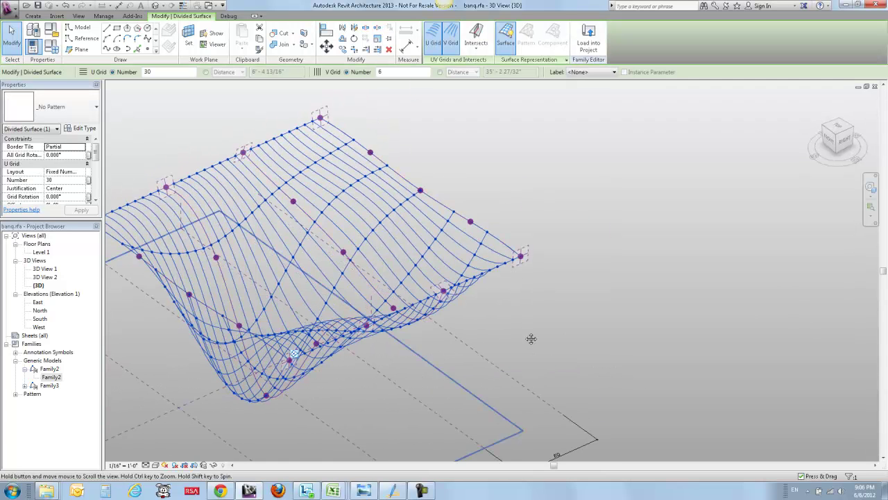
shift+middle_drag(531, 337, 486, 264)
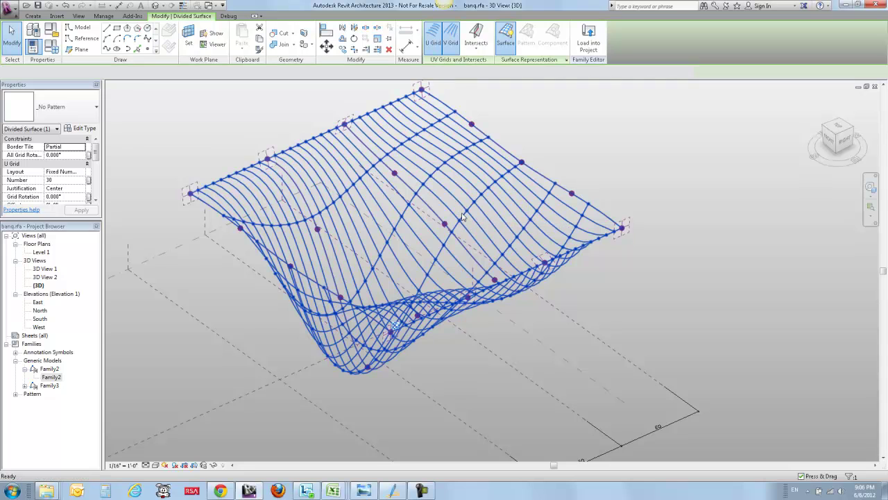
key(Delete)
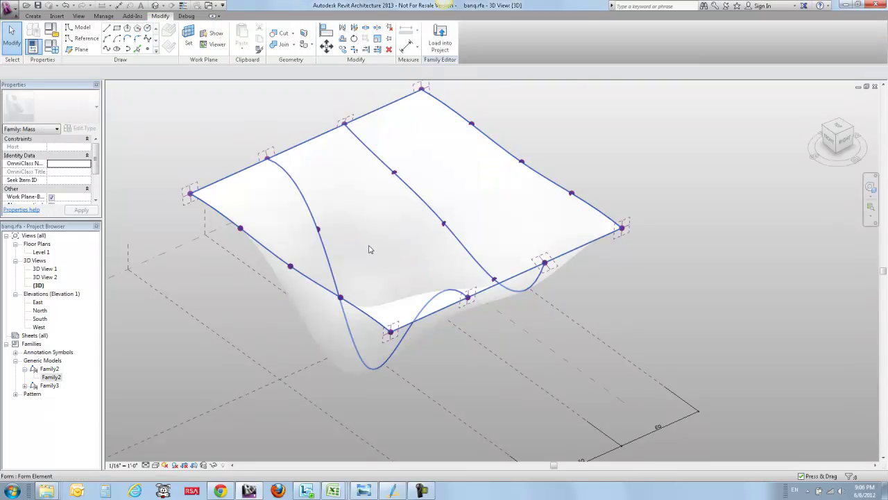
shift+middle_drag(360, 253, 378, 235)
click(379, 235)
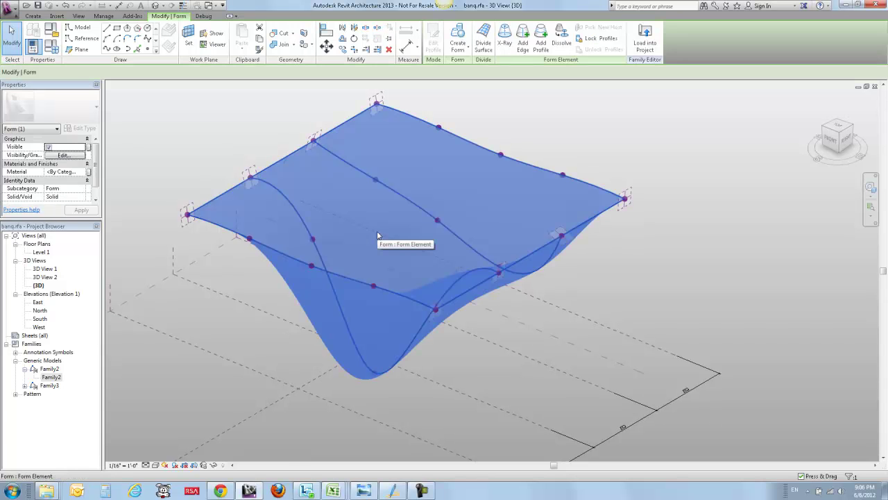
Delete the old form, crossing-select the profile curves and create a new surface from them
click(562, 35)
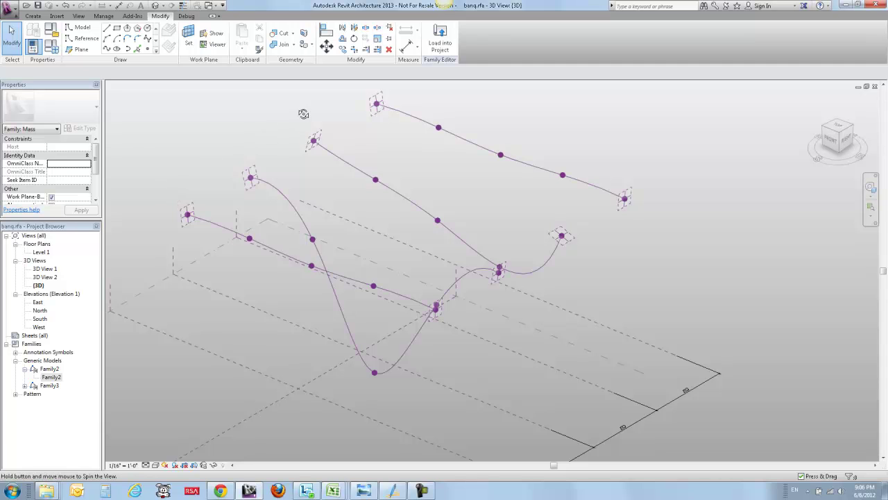
shift+middle_drag(312, 95, 284, 111)
drag(275, 149, 257, 277)
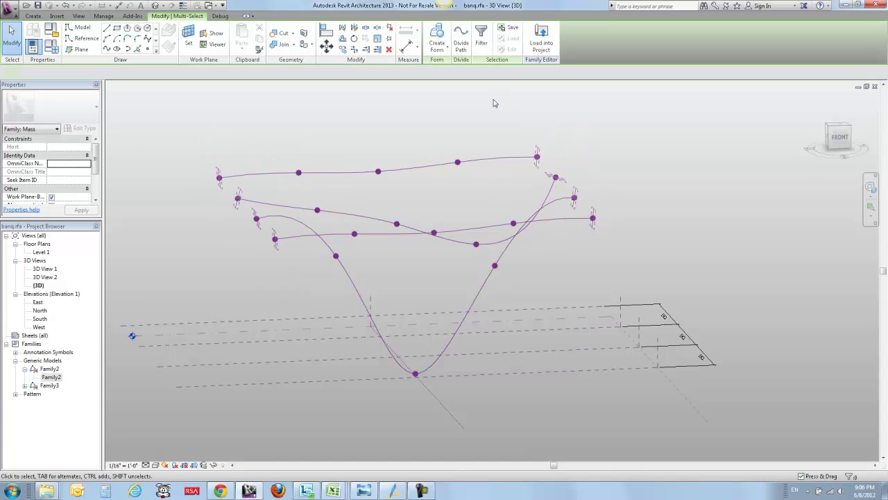
click(436, 34)
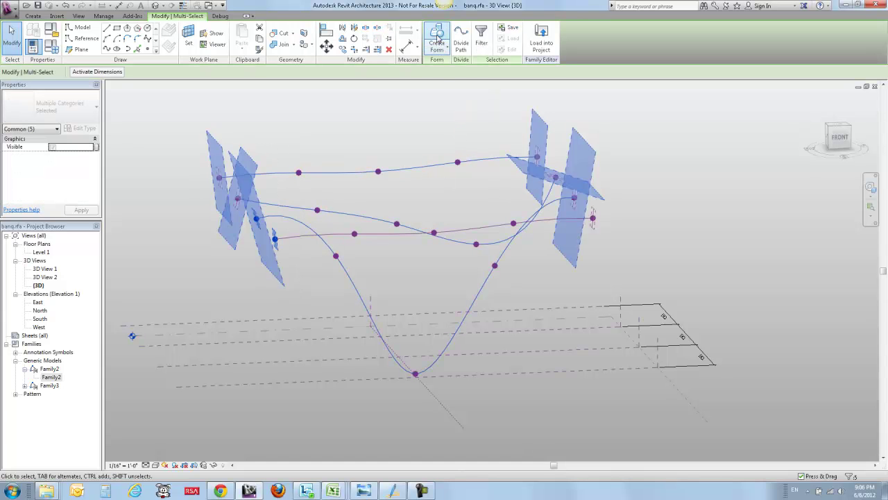
Add the profile reference planes to the new surface's selection and create the form again
click(338, 238)
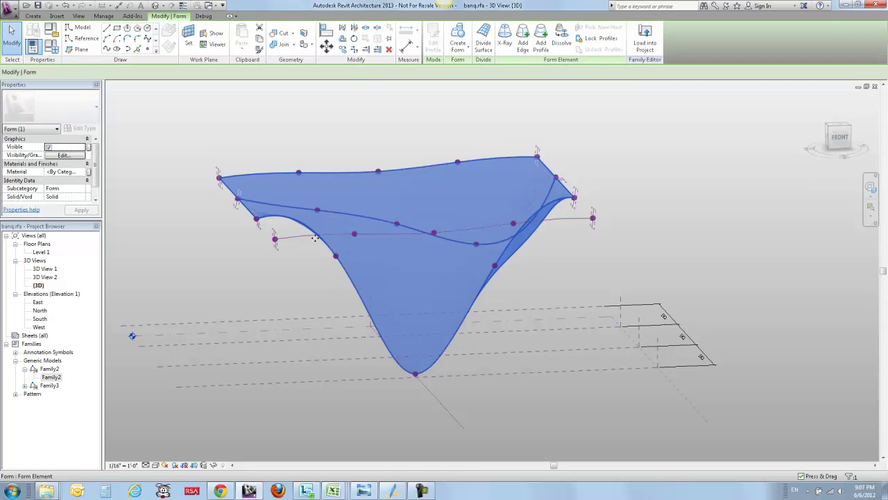
key(Tab)
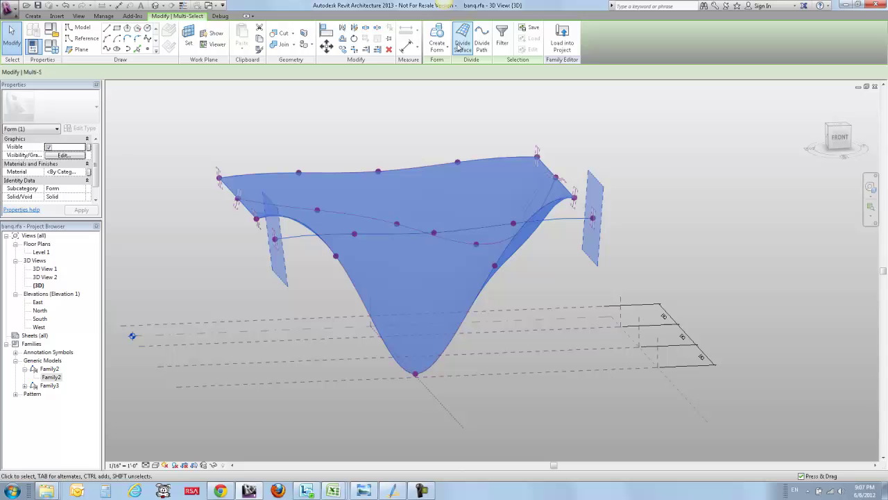
click(651, 261)
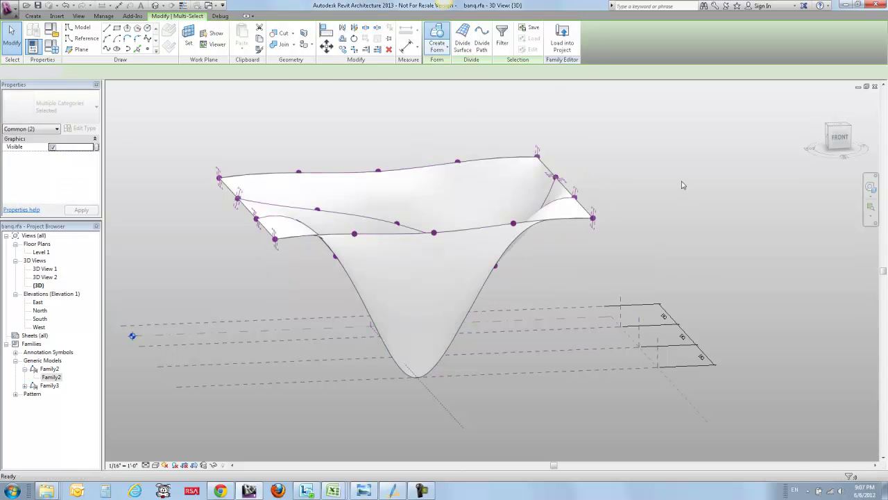
shift+middle_drag(633, 259, 592, 323)
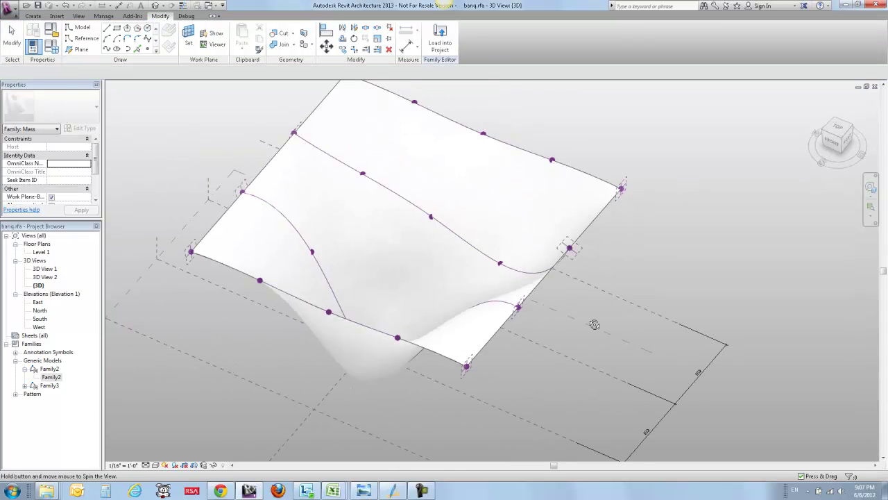
click(603, 162)
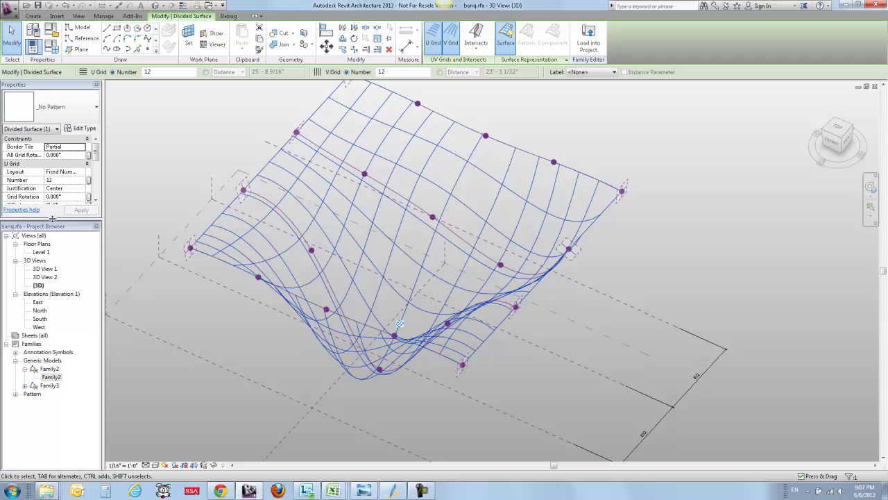
drag(52, 219, 54, 356)
click(63, 239)
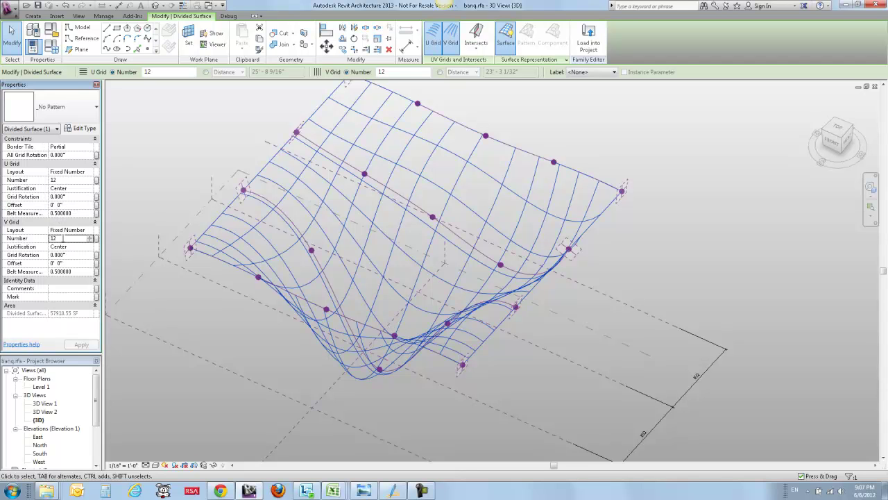
text(7)
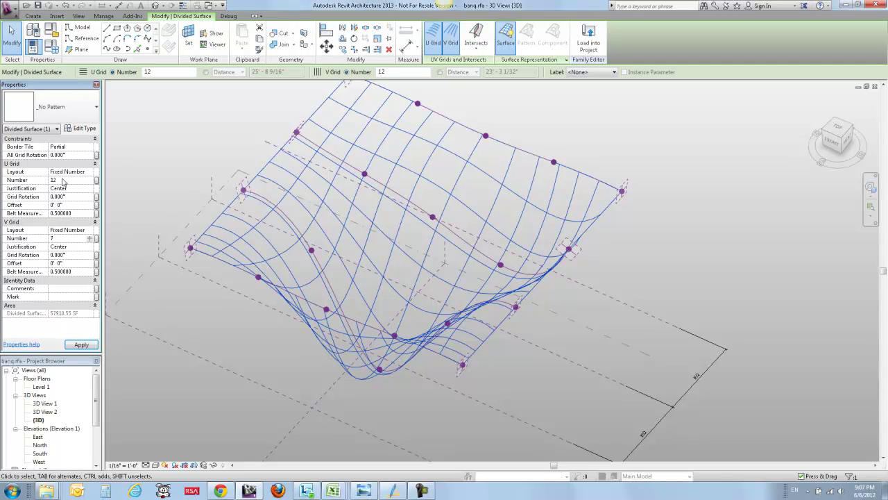
click(62, 180)
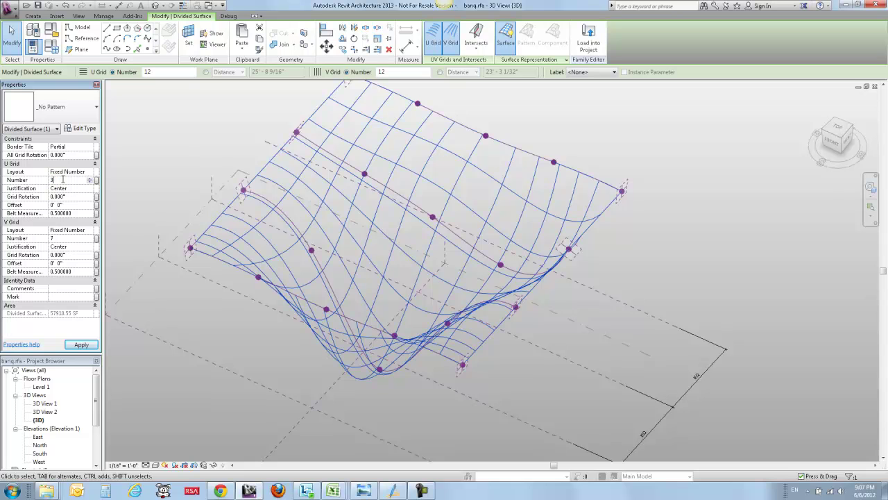
text(30)
key(Return)
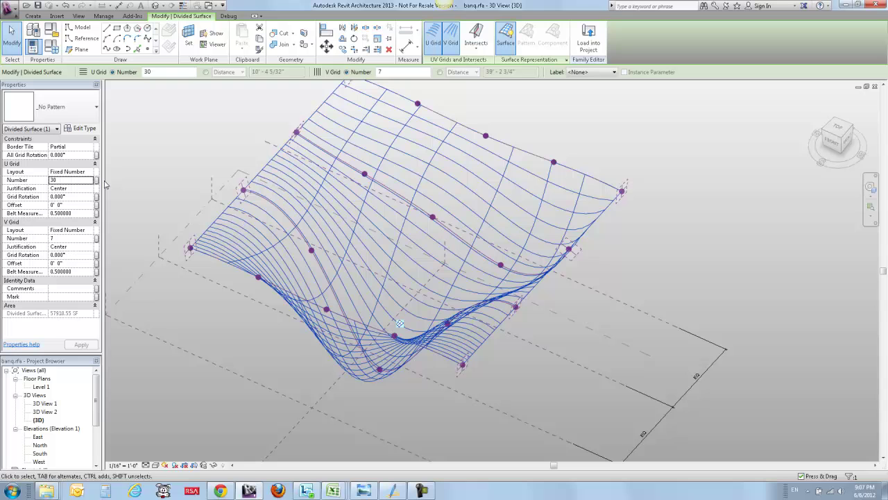
click(62, 181)
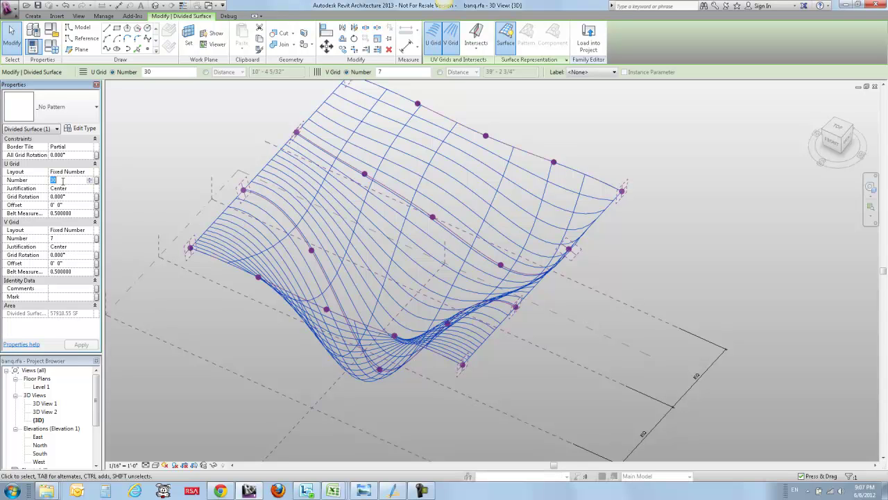
text(7)
click(57, 238)
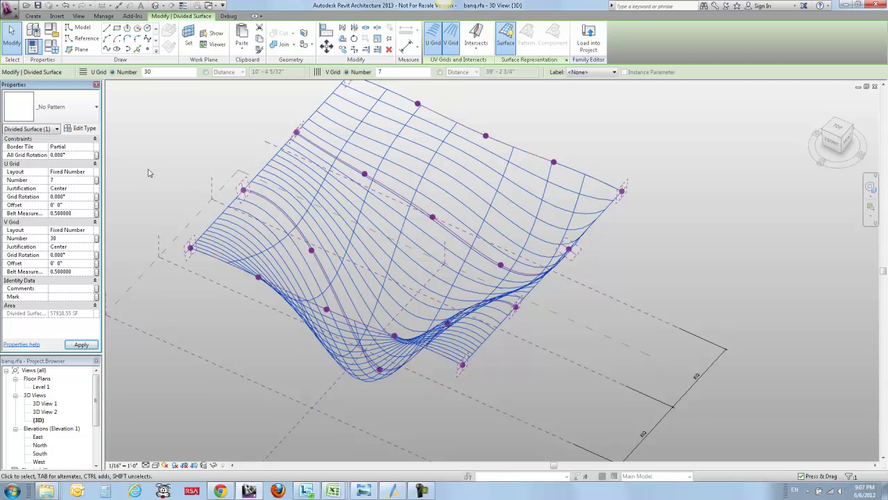
key(Return)
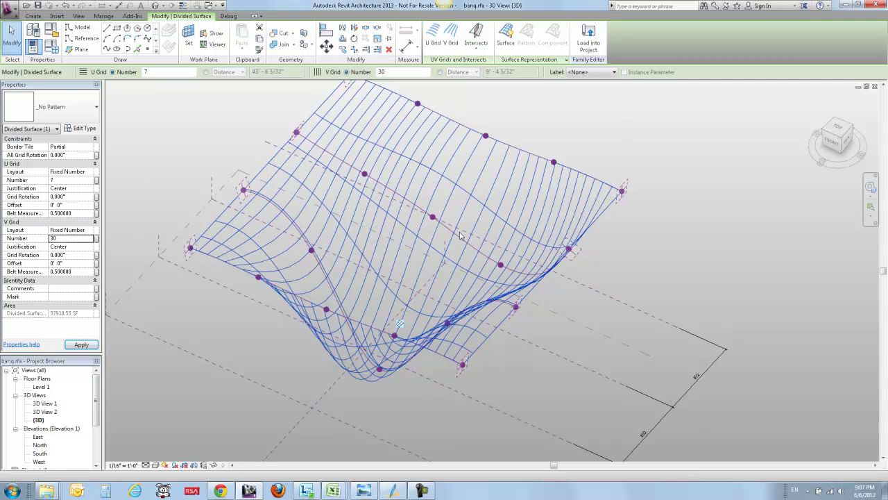
click(603, 230)
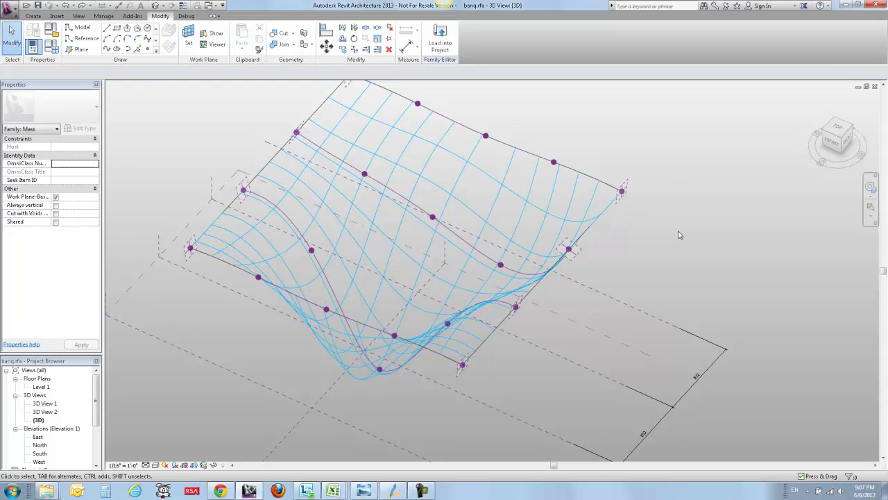
shift+middle_drag(680, 234, 672, 253)
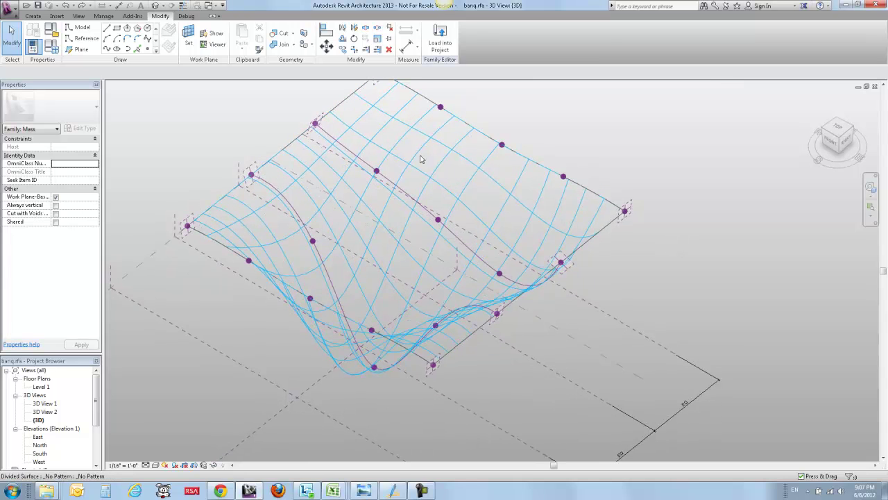
Turn on Nodes in the divided surface's Surface Representation settings
click(585, 248)
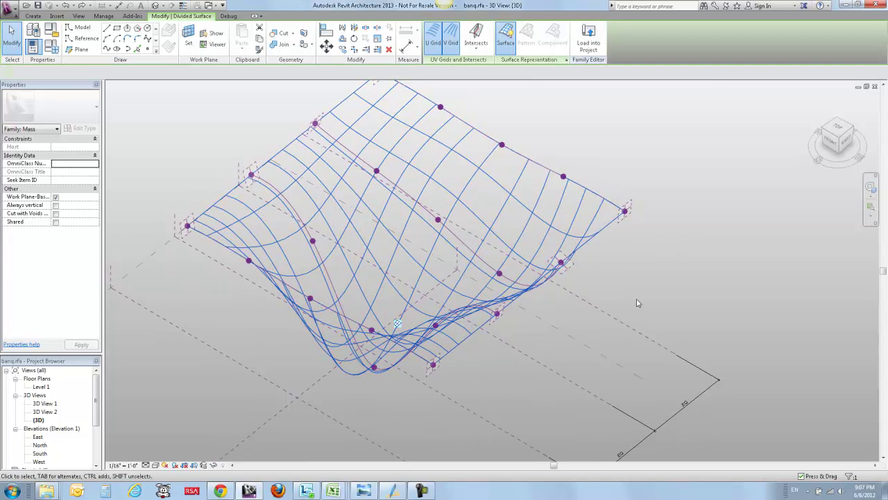
click(566, 61)
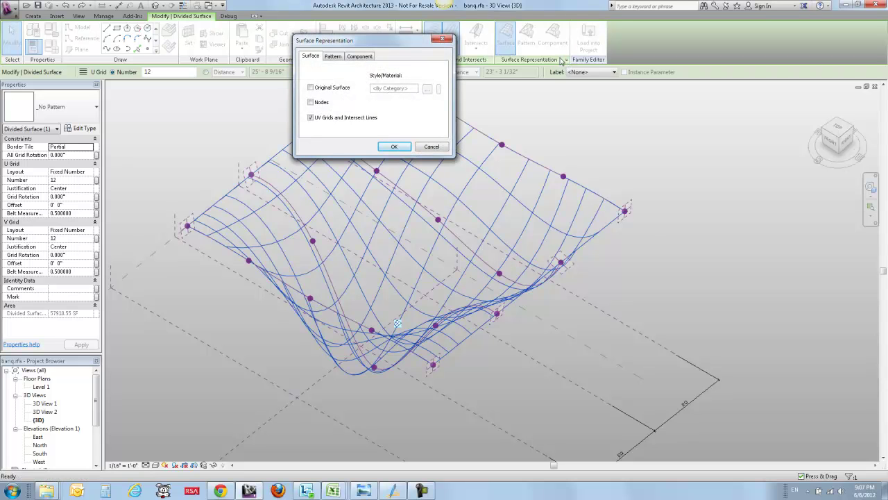
drag(369, 44, 602, 87)
click(542, 145)
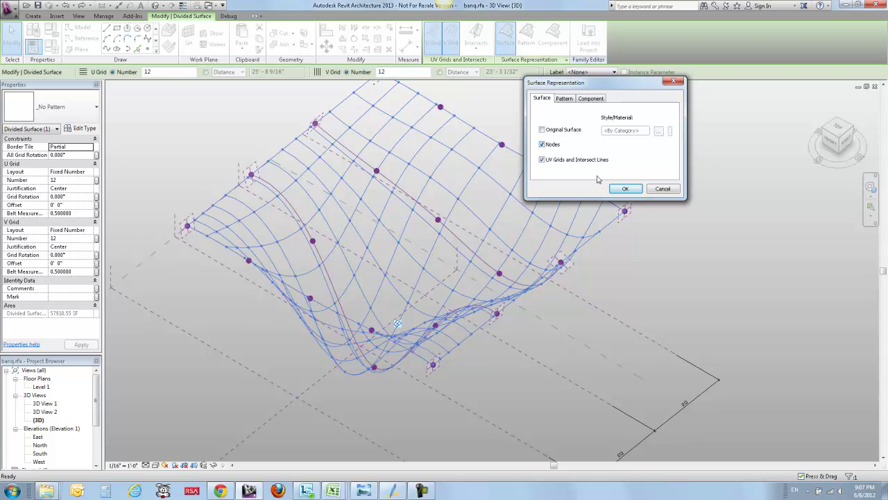
click(624, 188)
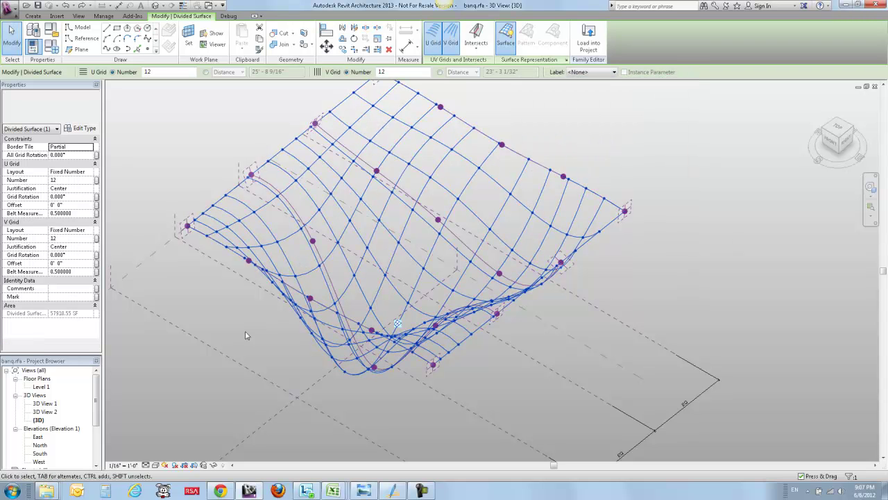
Drag Family2 from the Project Browser into the 3D view and place its strip points beside the surface
drag(60, 355, 77, 245)
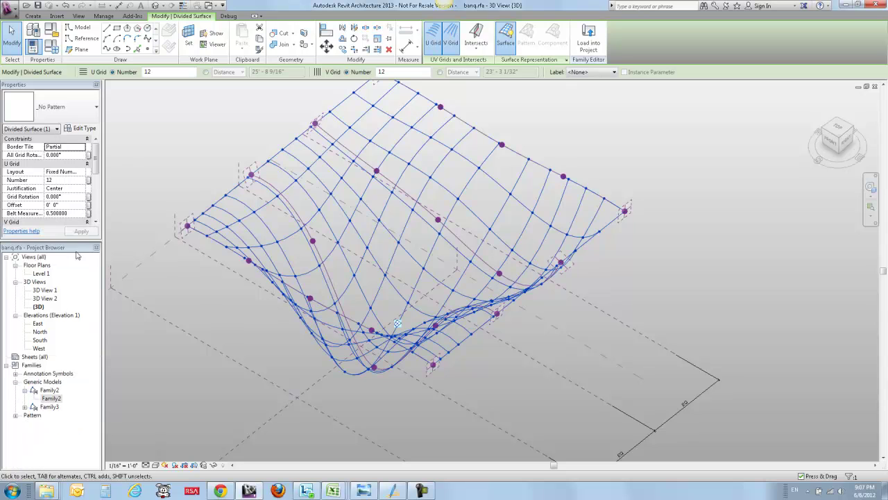
click(50, 399)
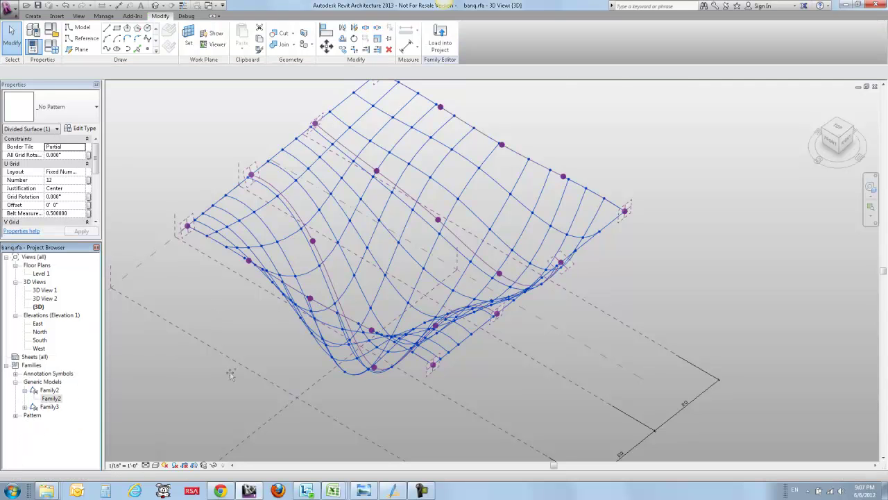
drag(231, 375, 240, 119)
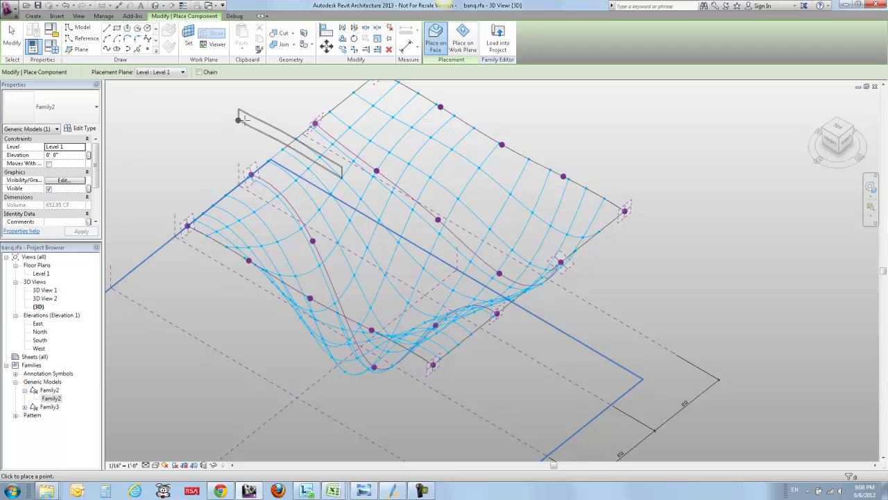
click(600, 124)
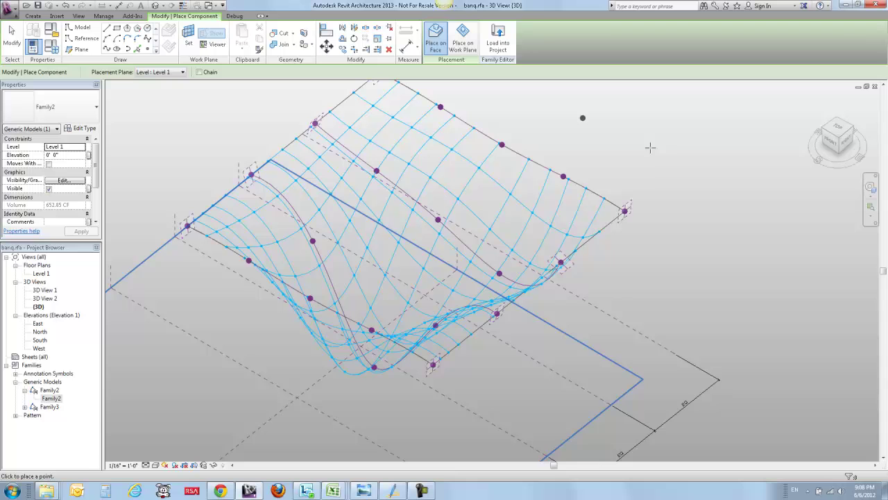
click(644, 144)
click(737, 185)
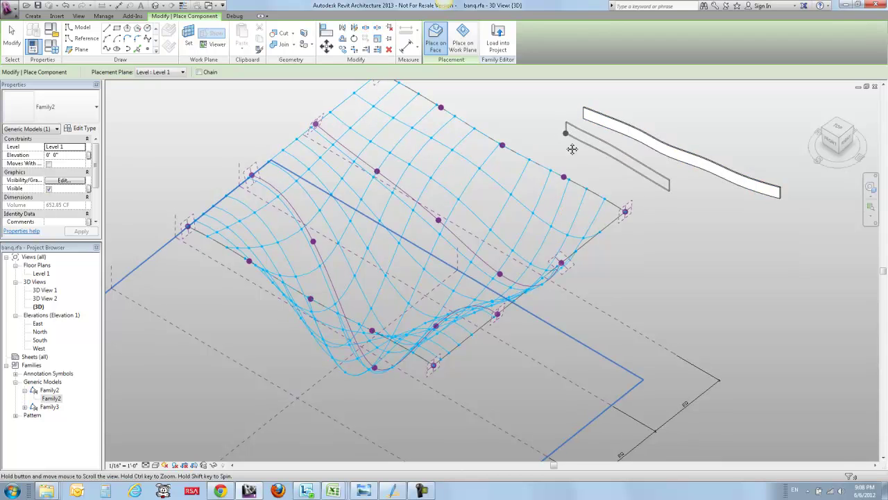
middle_drag(572, 149, 563, 173)
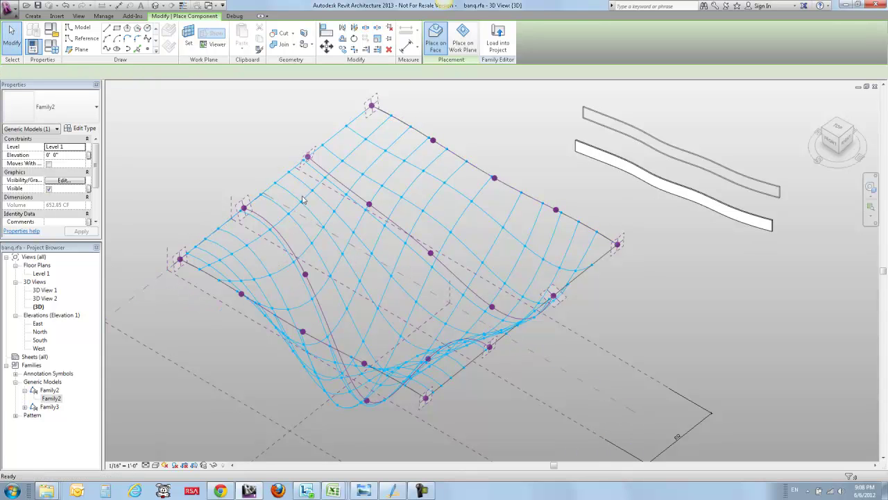
Set the divided surface's U Grid Number to 30 and V Grid Number to 7, then apply
click(12, 38)
click(354, 173)
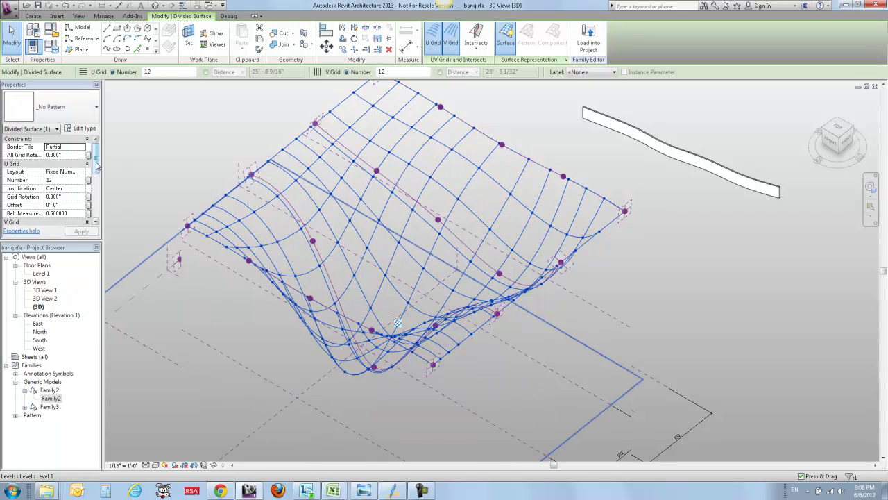
scroll(97, 177, down, 3)
scroll(99, 176, up, 1)
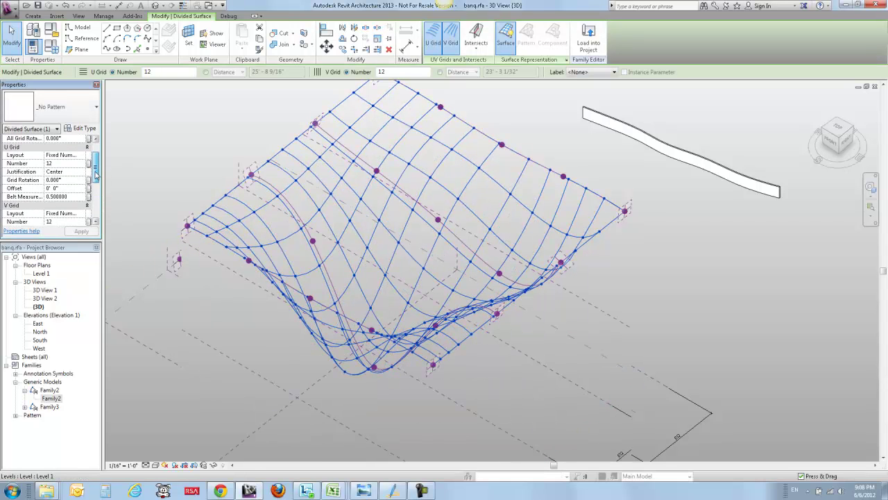
click(63, 163)
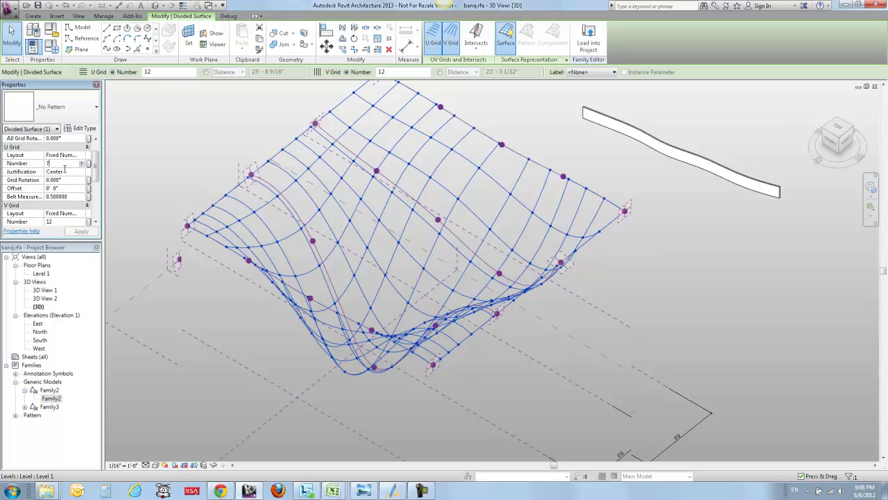
click(57, 223)
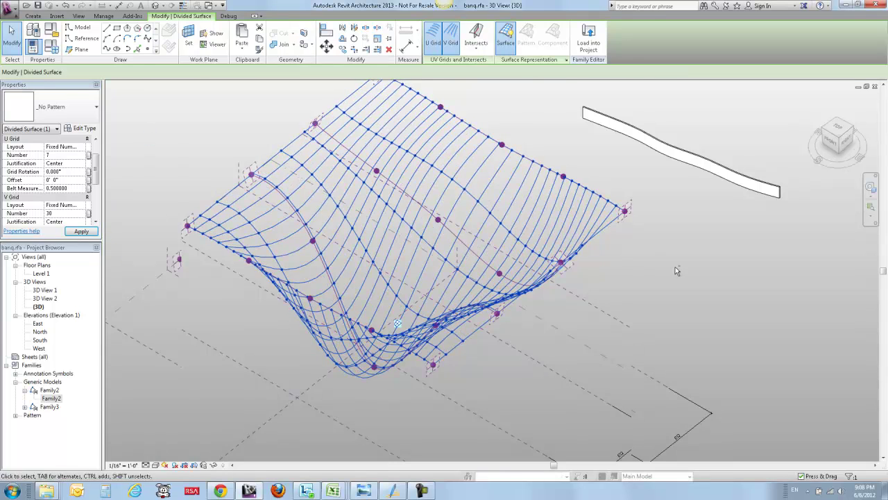
shift+middle_drag(676, 270, 705, 225)
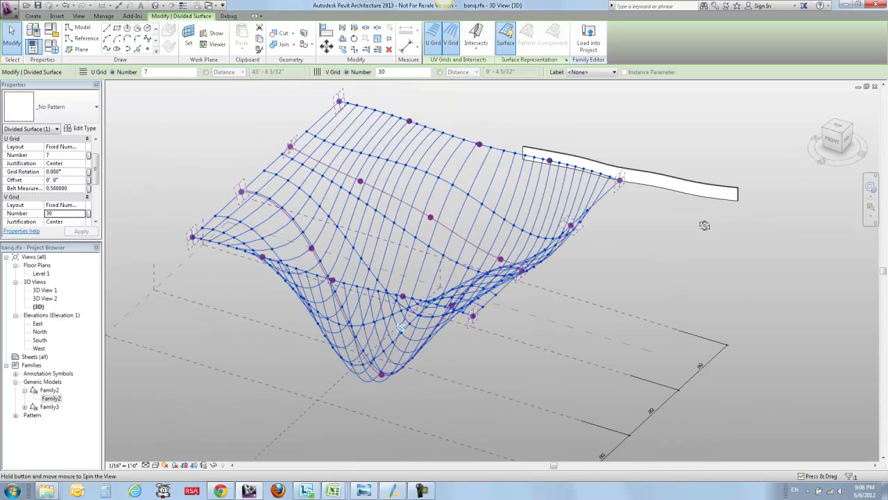
drag(60, 241, 60, 329)
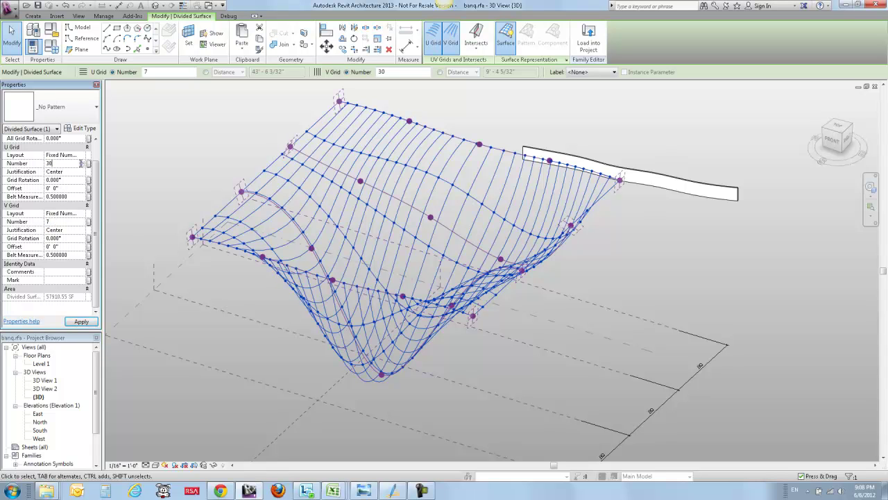
click(596, 251)
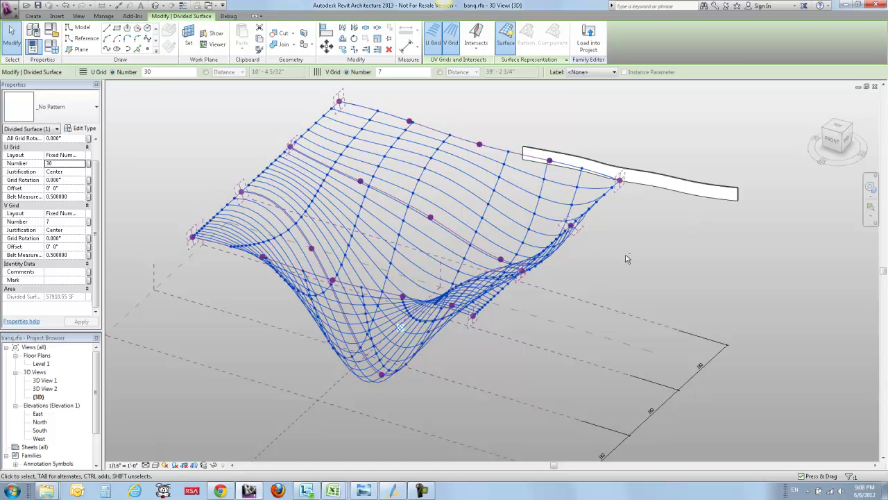
shift+middle_drag(601, 393, 626, 310)
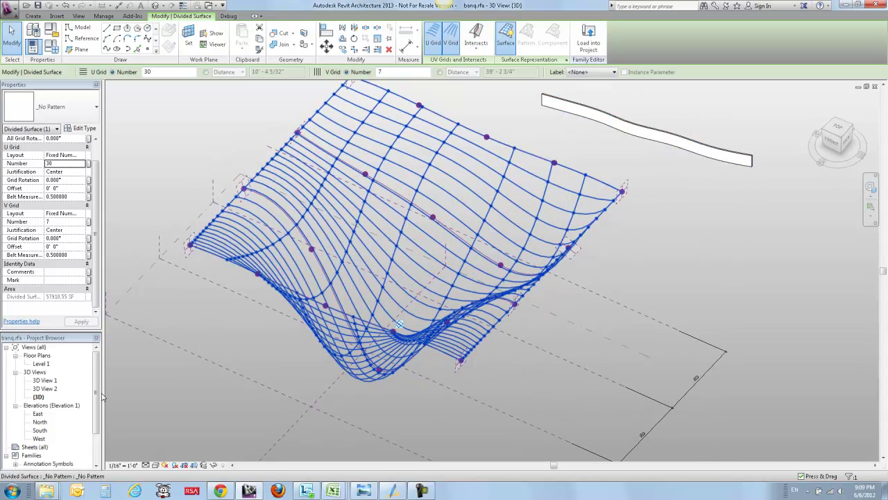
Place a Family2 slat on the divided surface's top-edge points from corner to end
scroll(102, 395, down, 2)
click(48, 447)
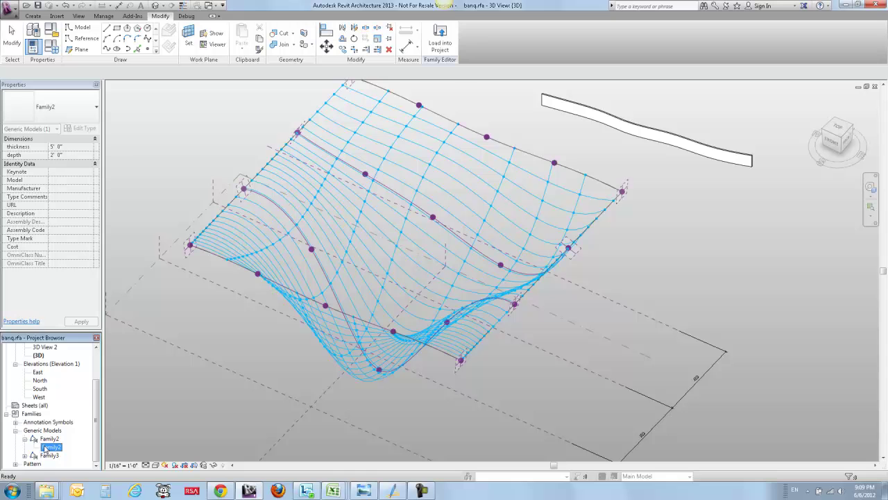
drag(49, 447, 430, 108)
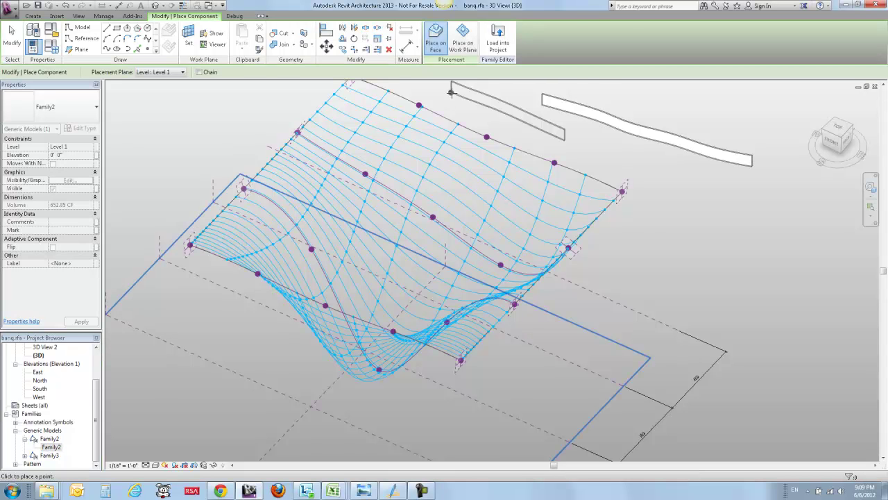
middle_drag(452, 97, 453, 136)
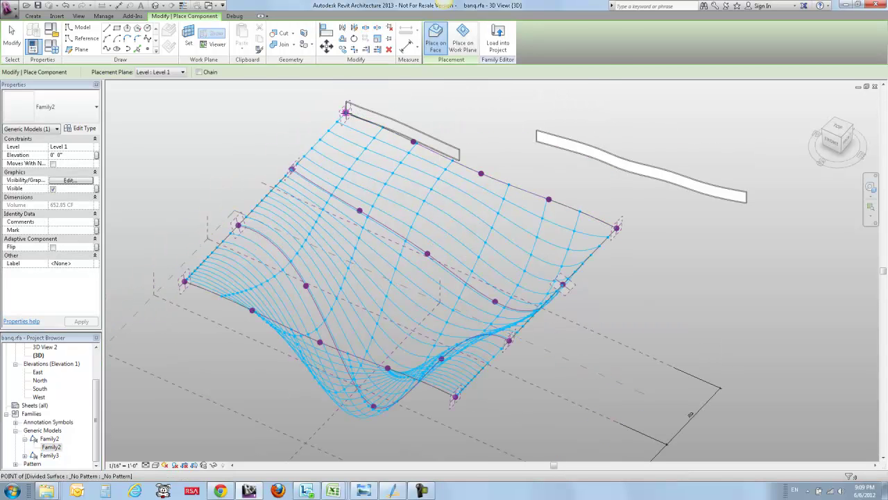
click(383, 127)
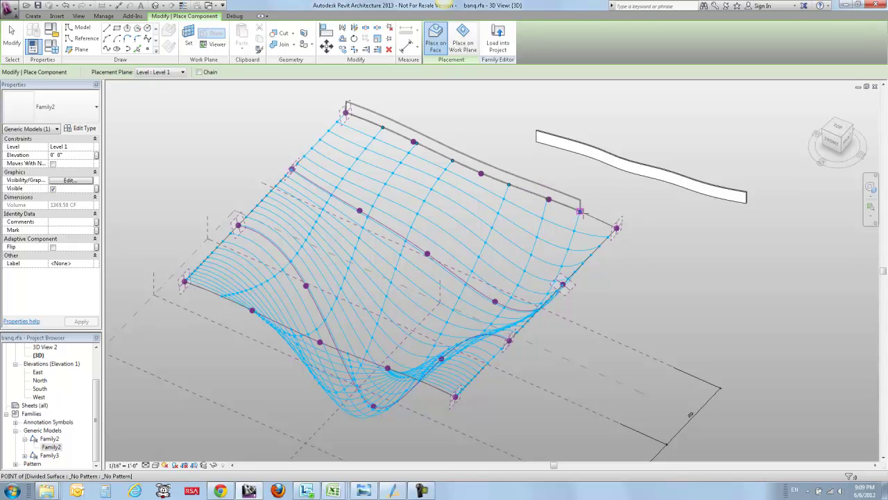
click(617, 226)
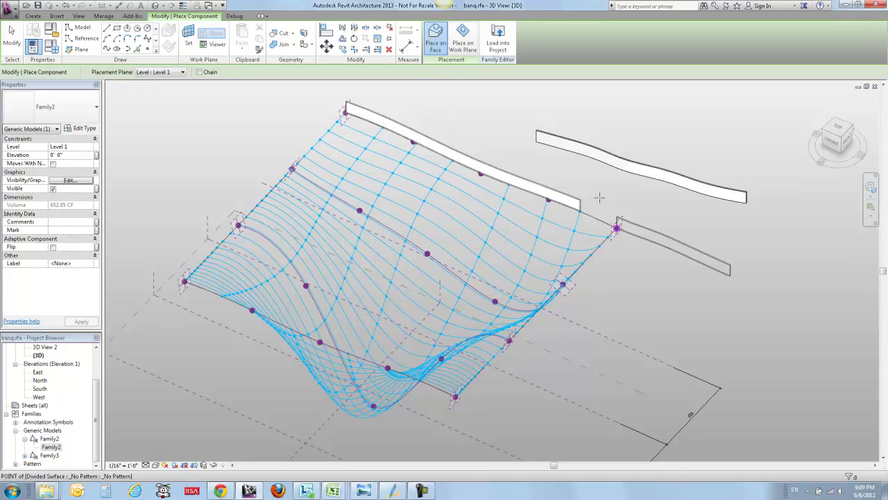
key(Escape)
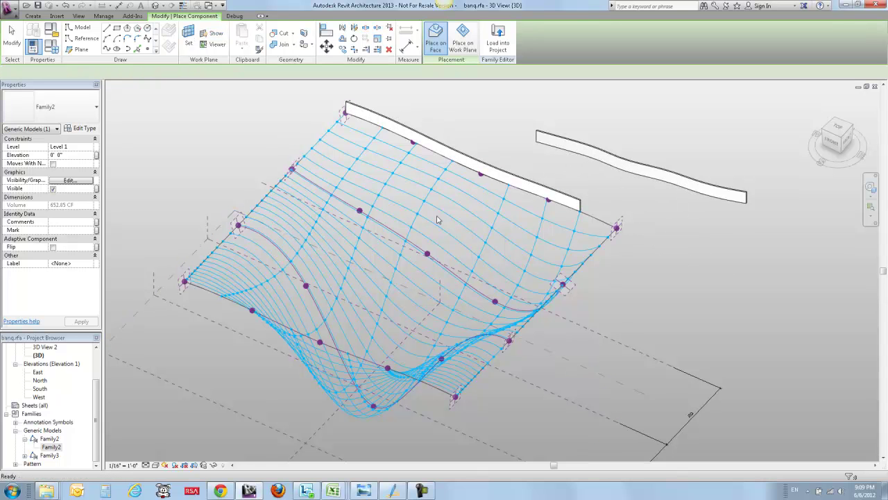
Change the surface's V divisions to 6 and delete the leftover floating Family2 slat
click(429, 204)
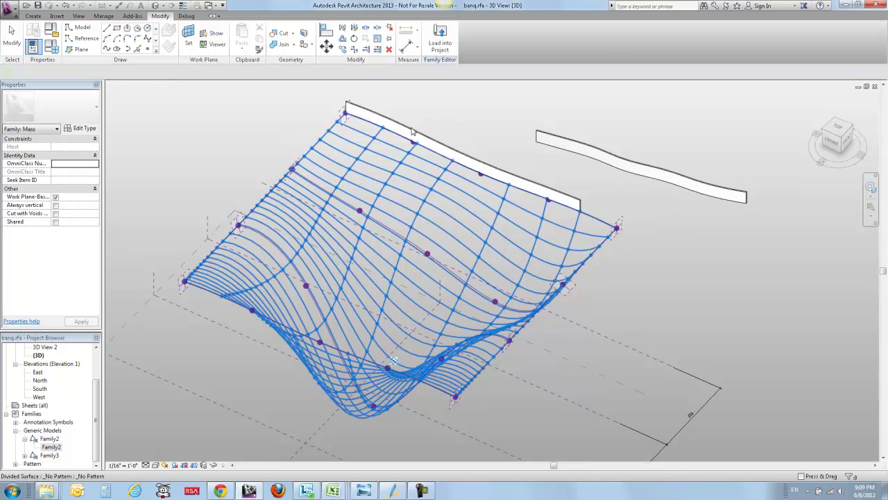
click(54, 238)
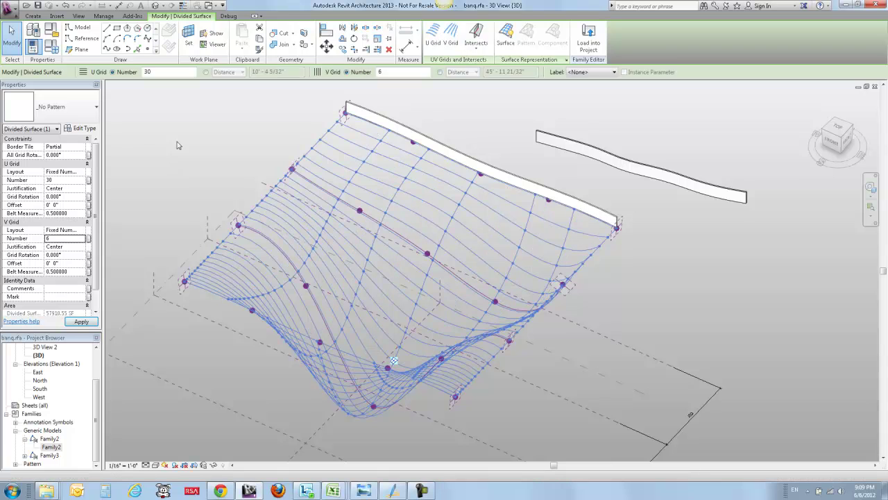
click(616, 178)
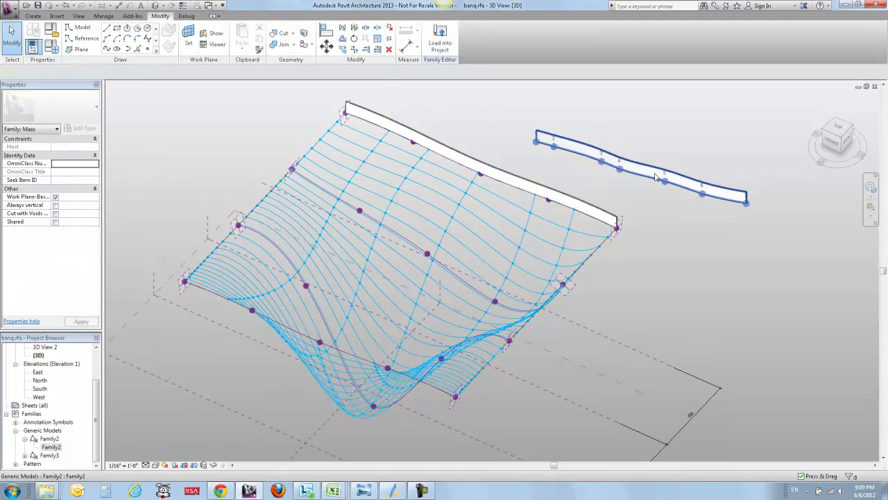
click(656, 177)
key(Delete)
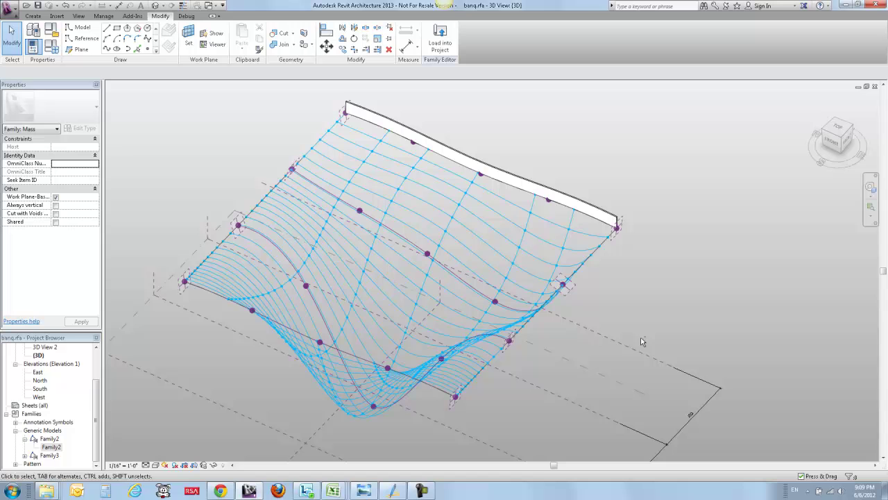
shift+middle_drag(647, 284, 647, 284)
shift+middle_drag(617, 222, 492, 209)
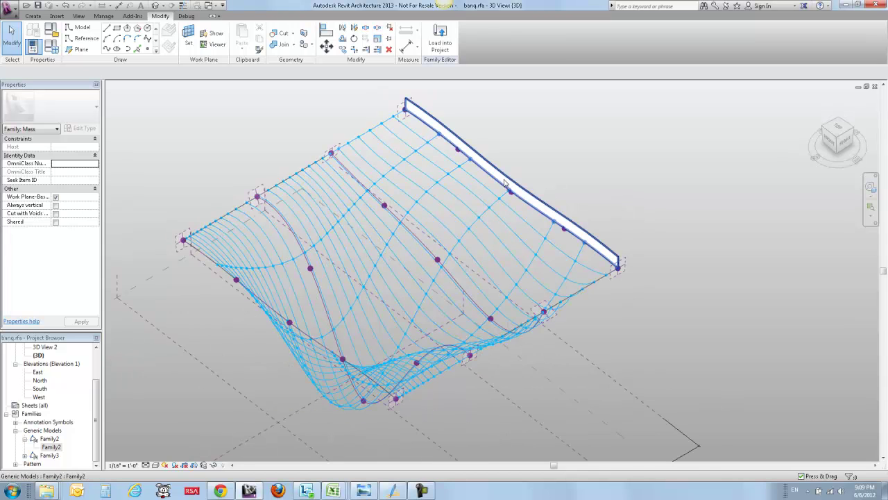
Repeat the top-edge Family2 slat across all surface divisions and orbit to check the ribs
click(419, 127)
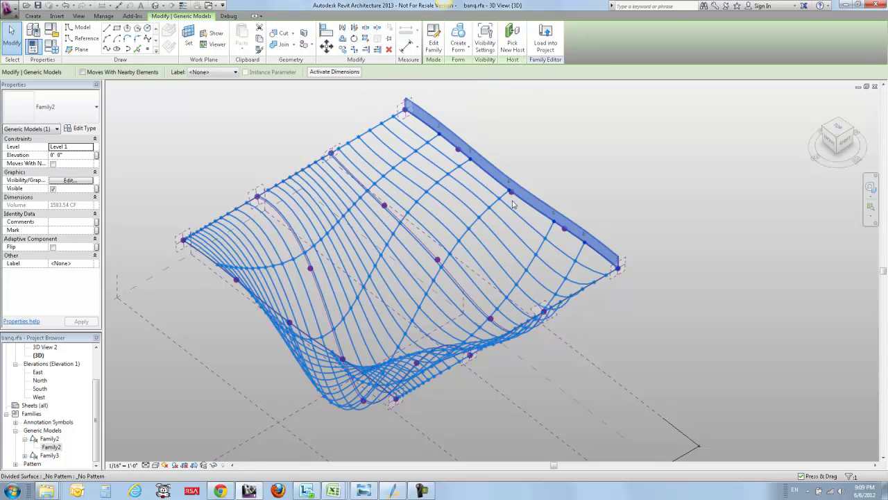
click(366, 41)
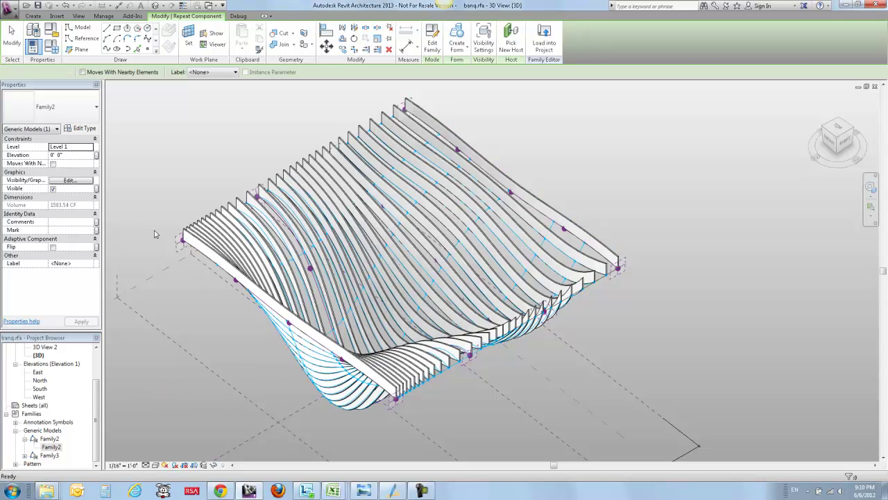
click(256, 379)
shift+middle_drag(270, 393, 137, 243)
shift+middle_drag(648, 234, 475, 326)
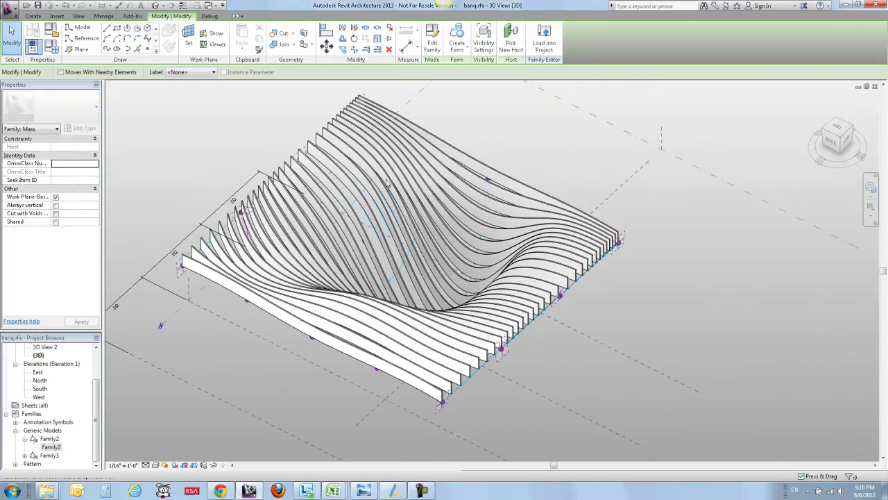
Tab to a single slat in the repeater and open its Family2 family for editing
click(12, 38)
click(421, 134)
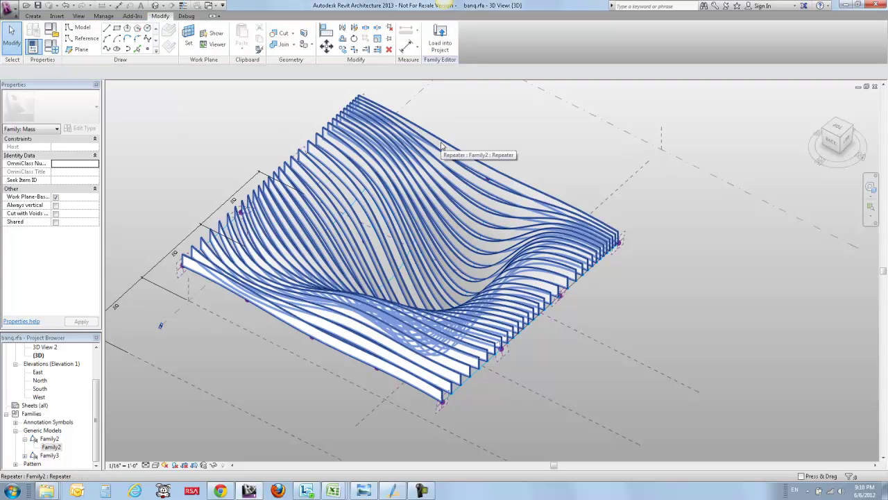
key(Tab)
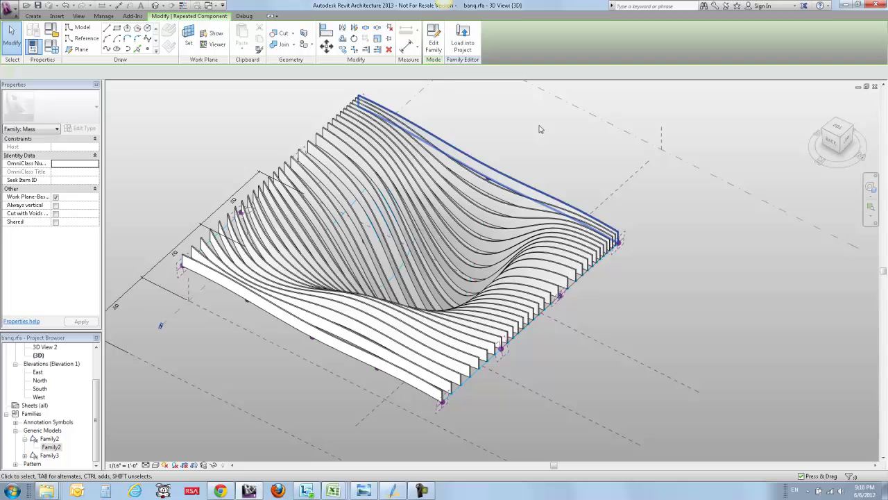
double_click(529, 160)
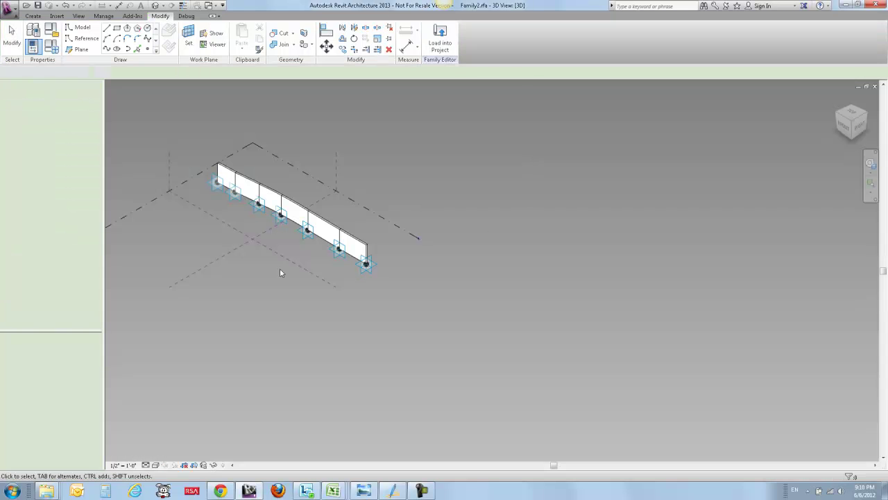
scroll(232, 214, up, 3)
middle_drag(277, 246, 312, 264)
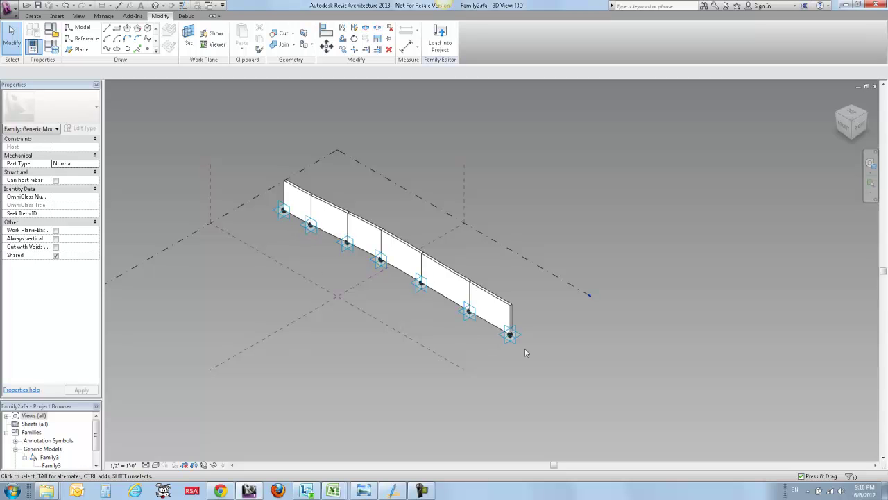
Delete the slat's panel form, try a form through the seven points, undo it, and select a post
click(483, 319)
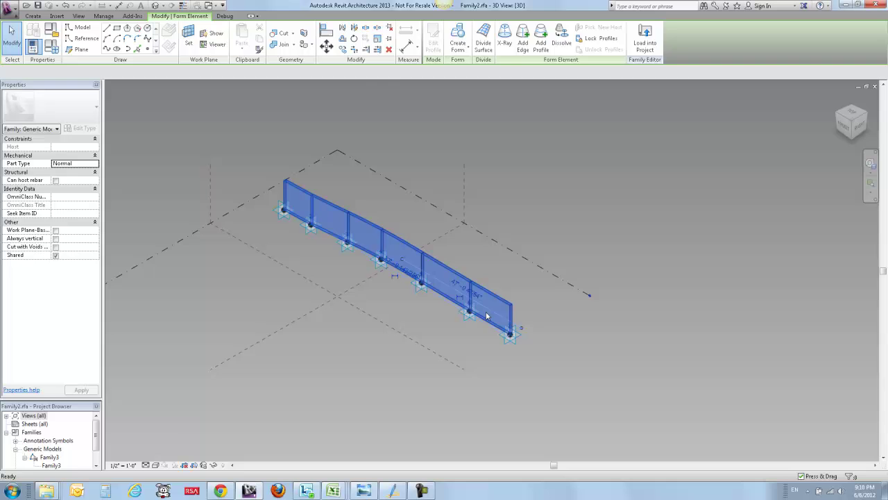
key(Delete)
shift+middle_drag(386, 304, 401, 314)
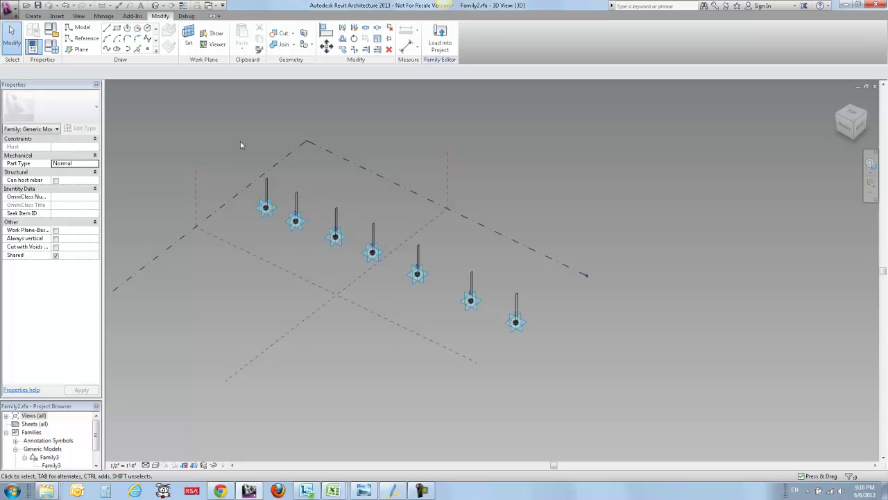
drag(239, 138, 603, 373)
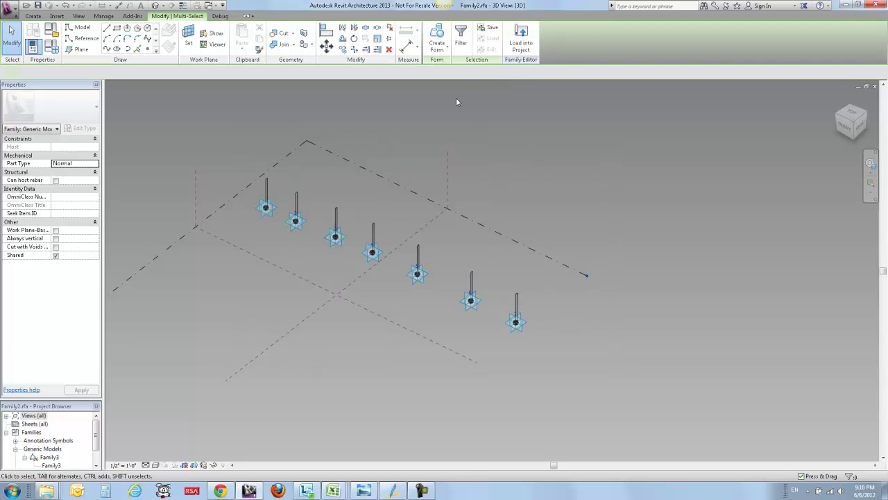
click(437, 34)
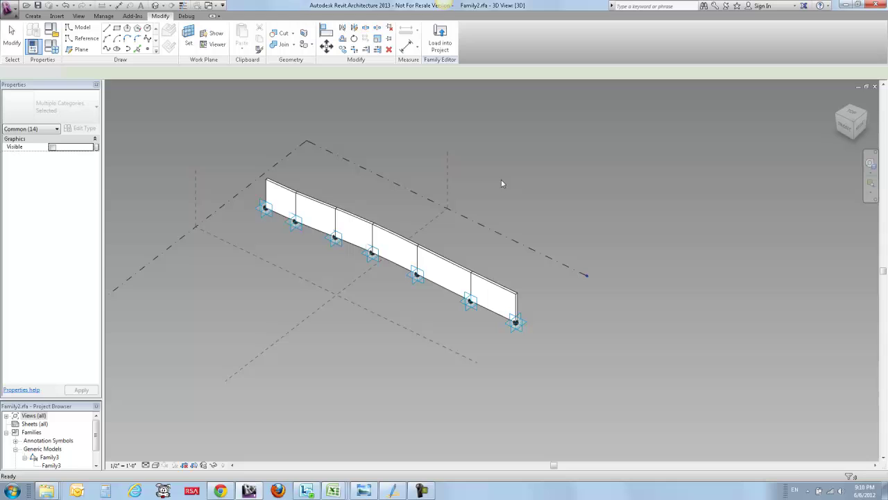
key(Escape)
key(ctrl+z)
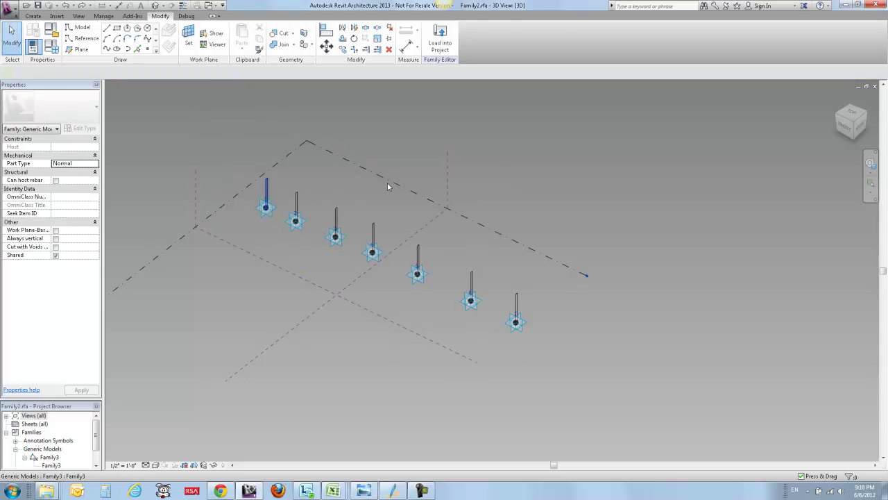
click(472, 302)
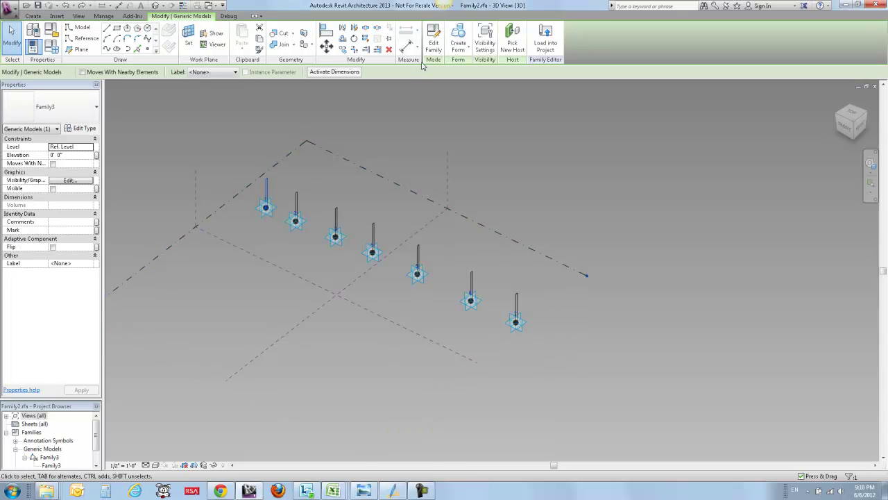
Open the Family3 post family and bring the post and its dimension into view
double_click(271, 228)
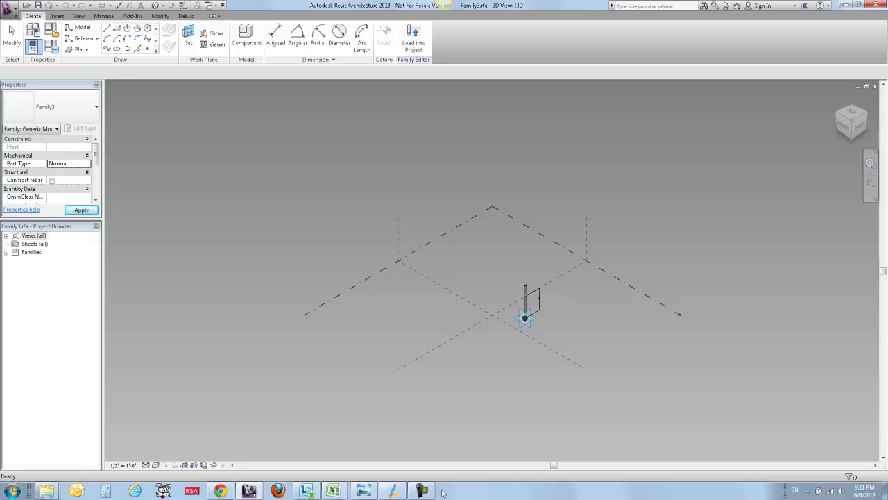
scroll(527, 331, up, 5)
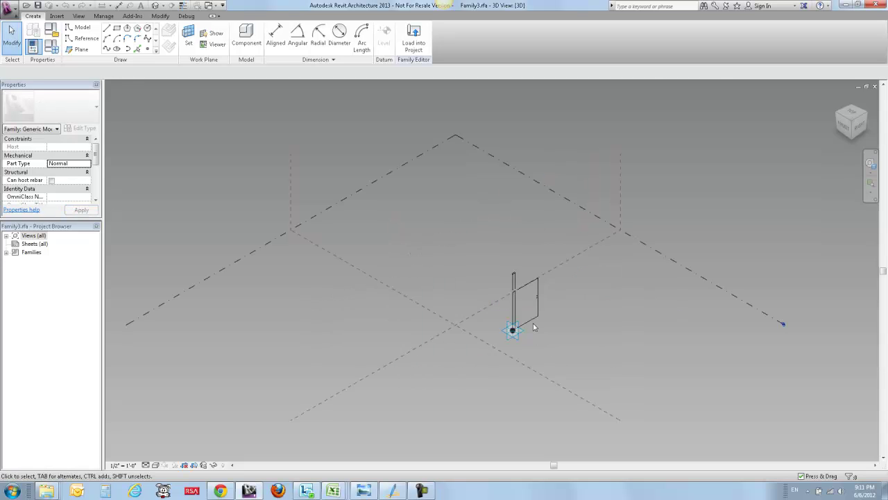
scroll(531, 327, up, 5)
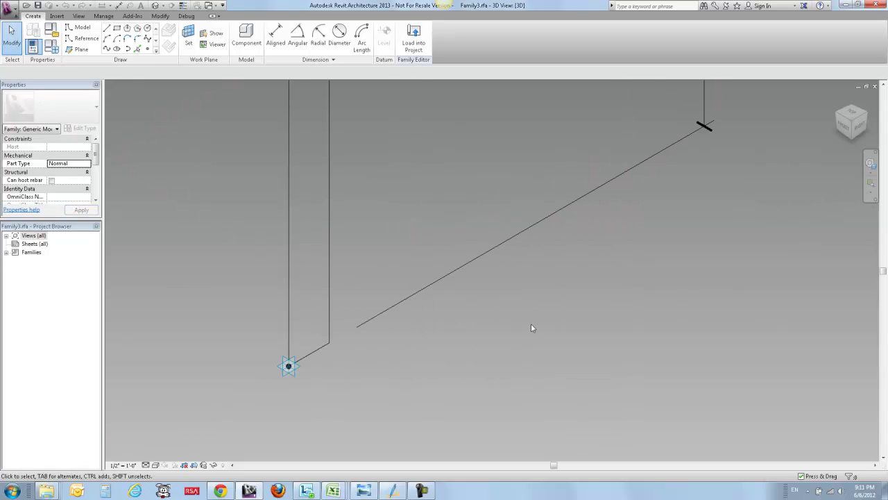
scroll(531, 328, down, 4)
middle_drag(519, 287, 450, 344)
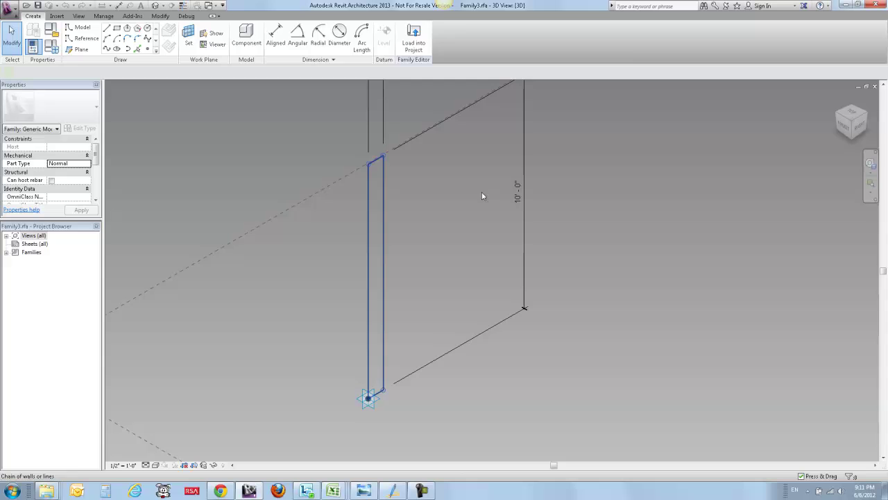
Show the host plane of the post outline lines, then close the Family3.rfa view
click(375, 161)
click(140, 72)
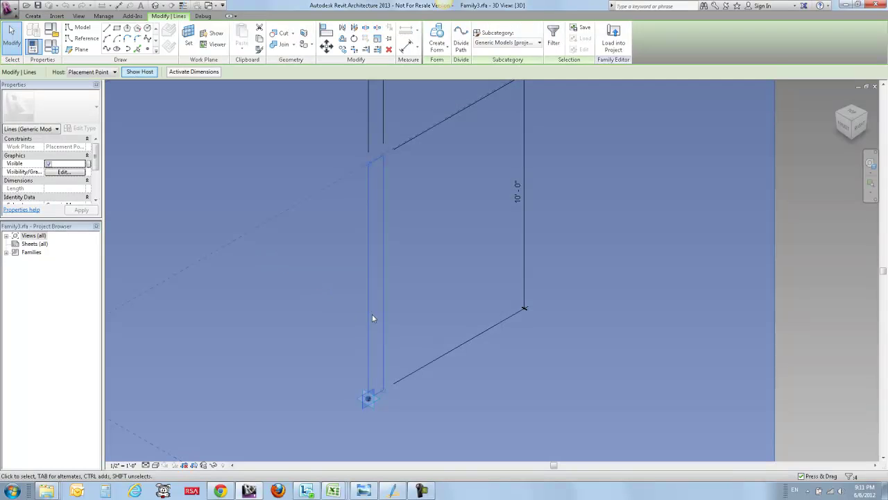
scroll(448, 336, down, 4)
shift+middle_drag(603, 327, 653, 329)
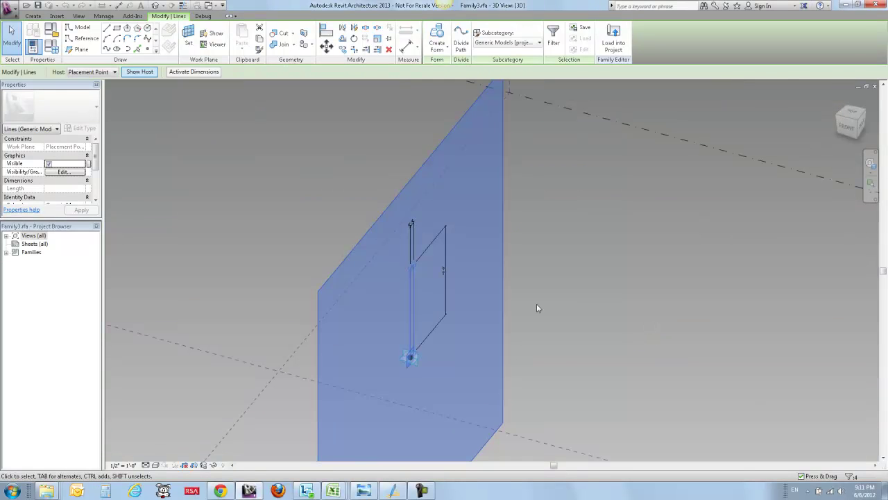
click(545, 283)
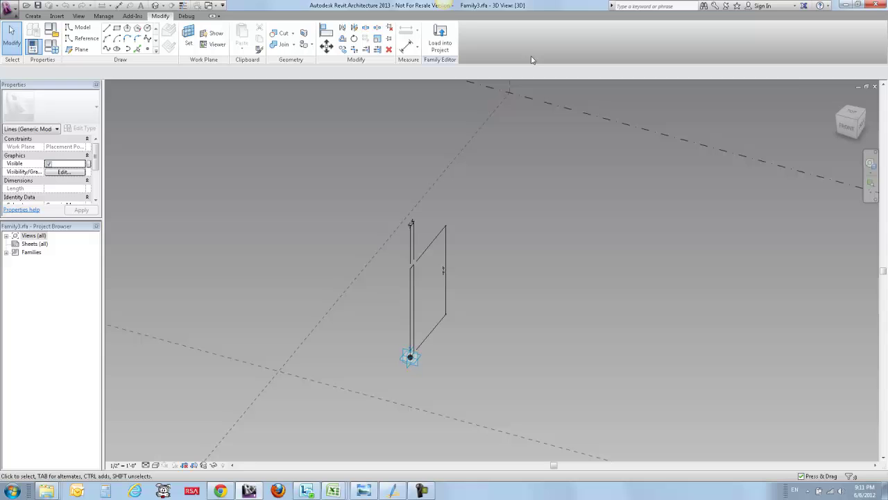
click(875, 86)
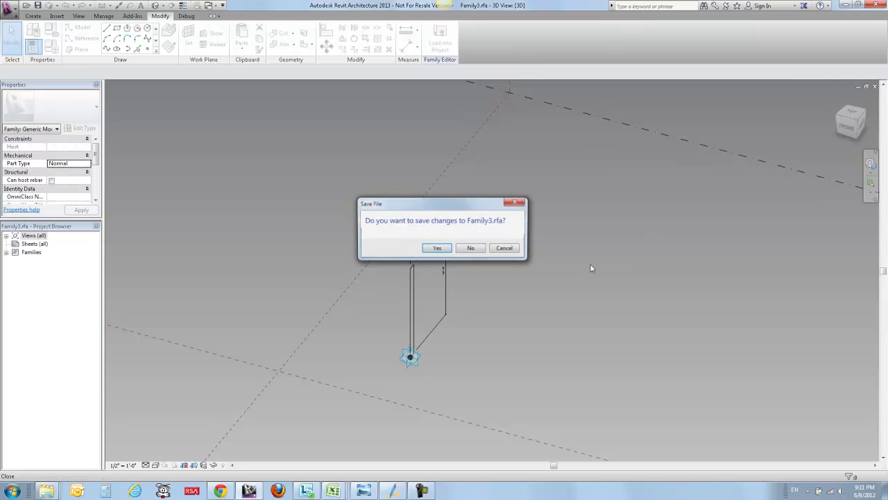
Close Family3 without saving, then delete all seven placed fixtures from Family2
click(488, 254)
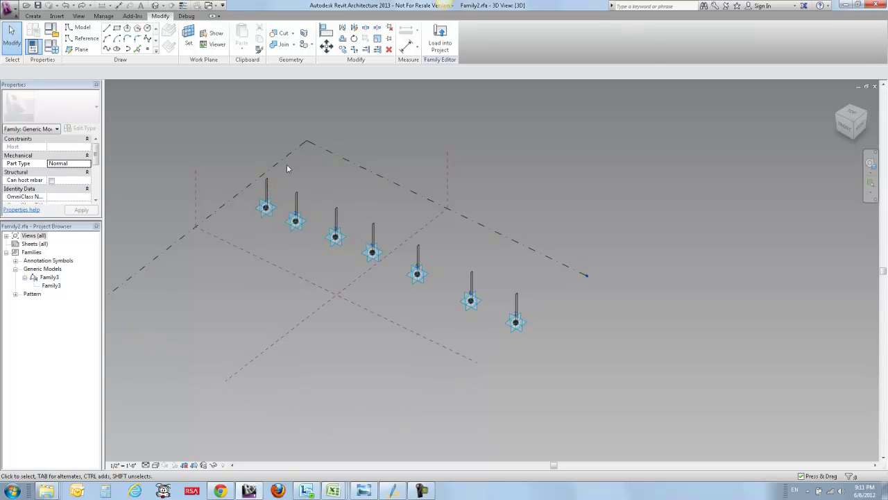
drag(276, 138, 619, 402)
key(Delete)
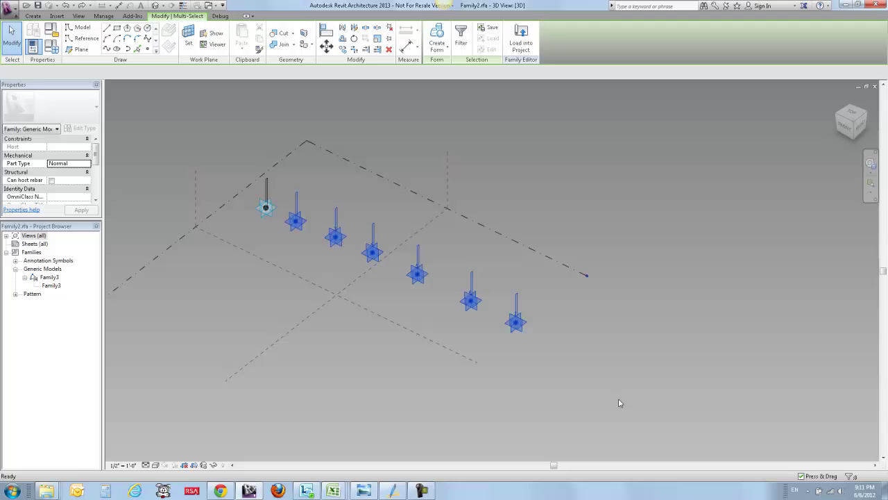
click(266, 188)
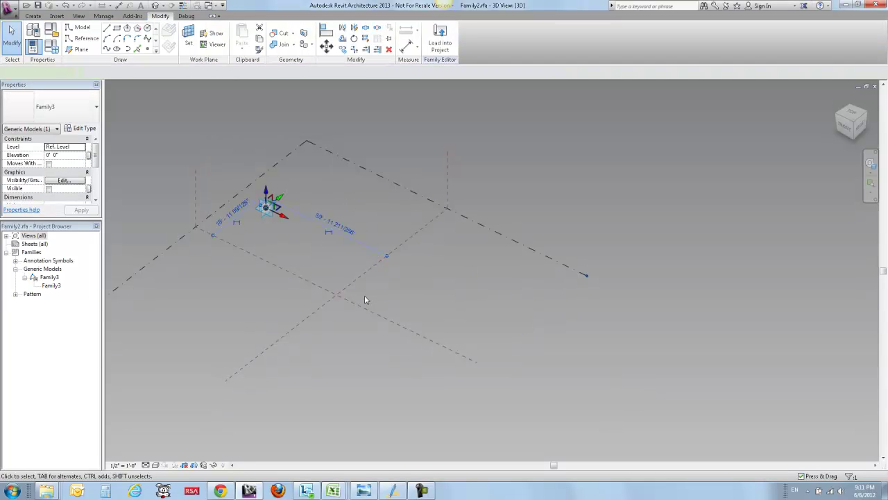
key(Delete)
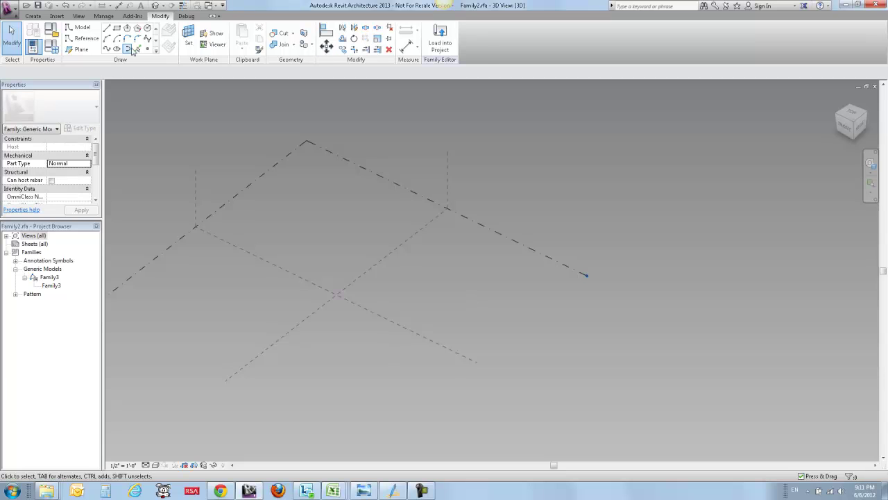
Place one new reference point on the level and select it
click(147, 49)
click(288, 250)
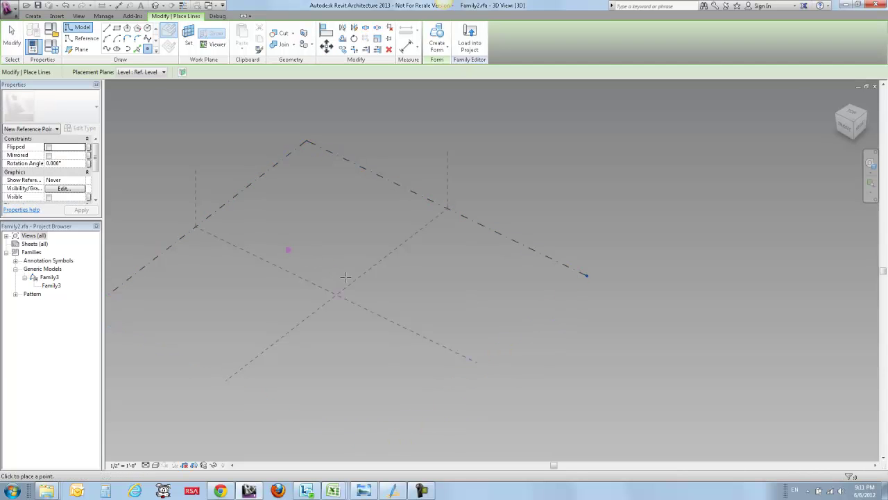
key(Escape)
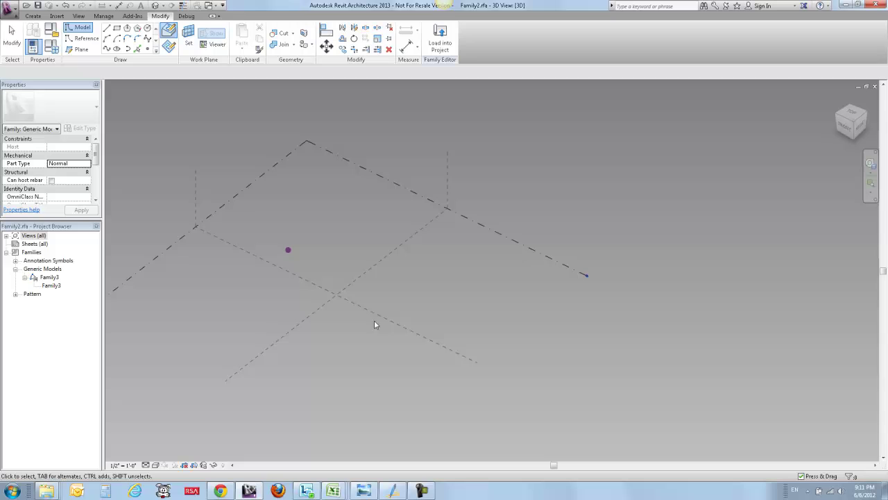
drag(259, 214, 384, 317)
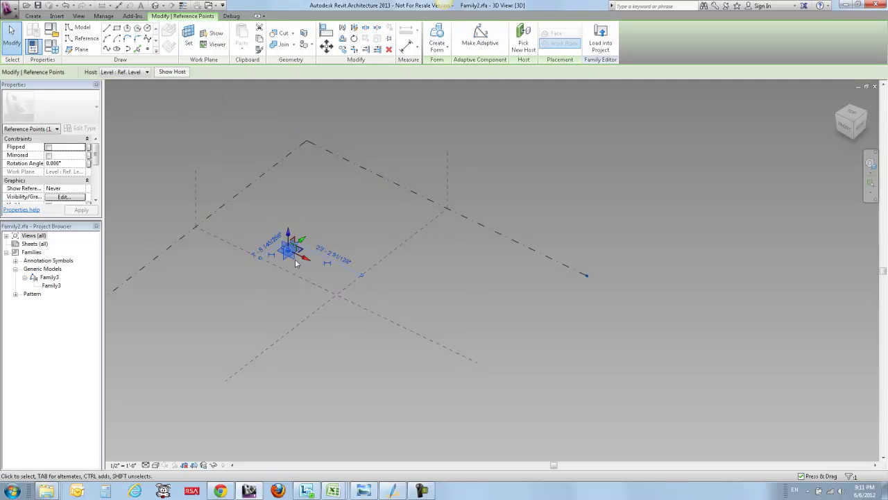
scroll(295, 262, up, 2)
Drag Family3 from the Project Browser onto the adaptive point and delete the extra upper copy
click(49, 285)
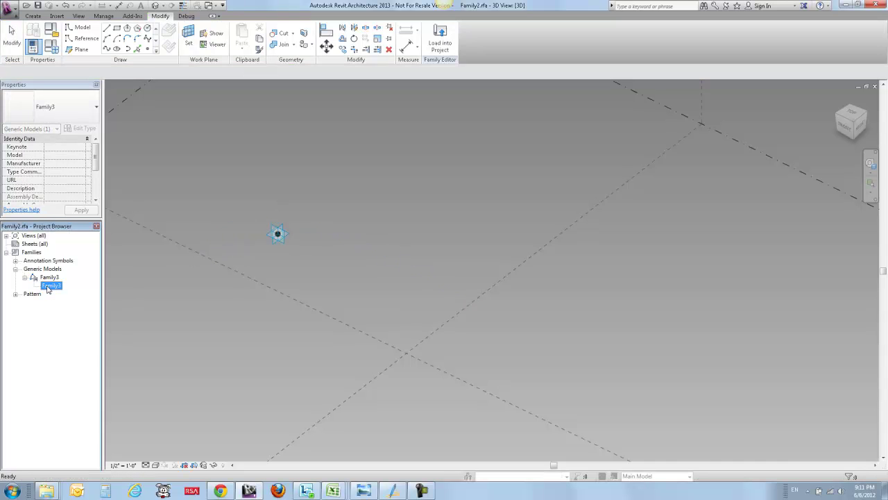
drag(47, 288, 349, 252)
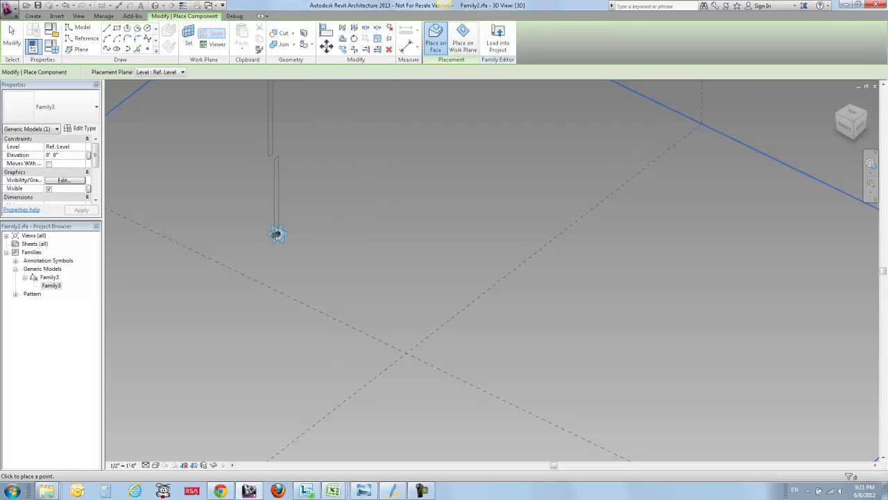
click(278, 234)
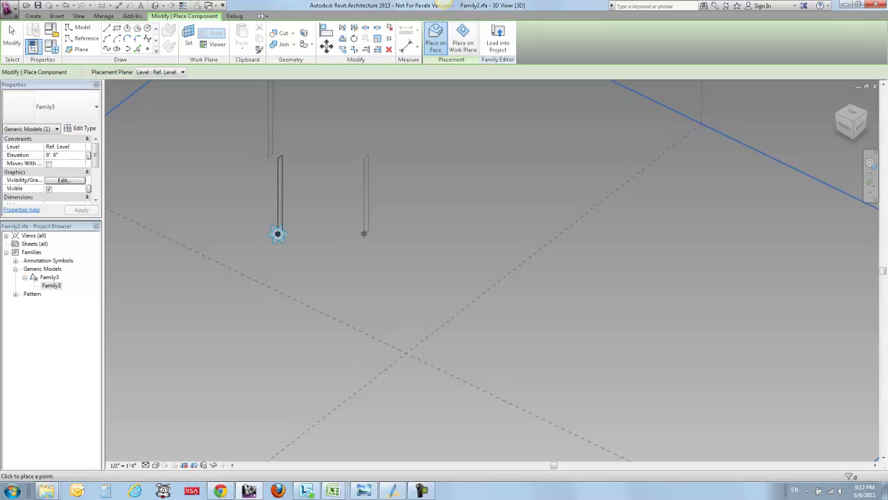
click(10, 32)
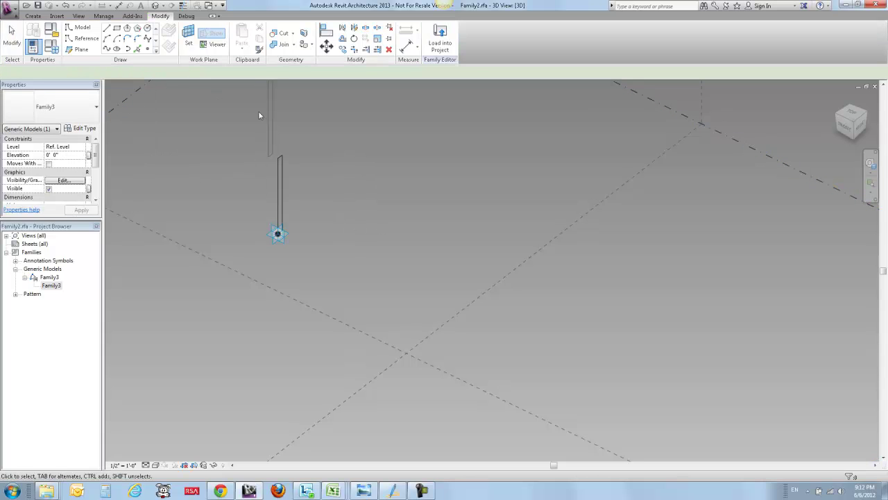
click(267, 114)
key(Delete)
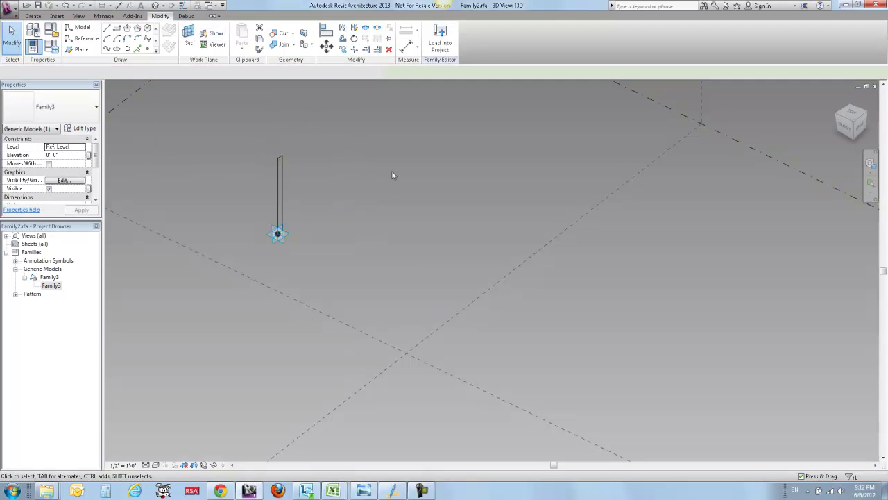
click(297, 227)
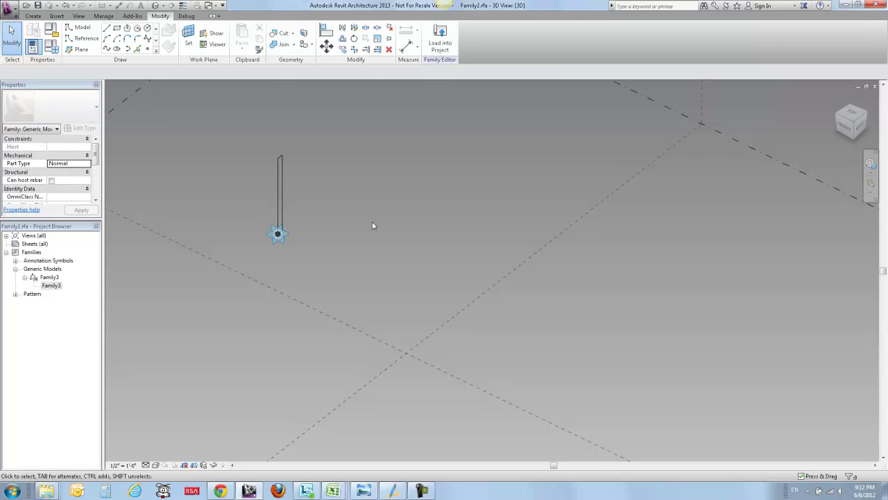
Ctrl-drag copies of the adaptive point and its Family3 post into a diagonal row of six, then select all six
shift+middle_drag(372, 221, 290, 150)
drag(282, 147, 426, 324)
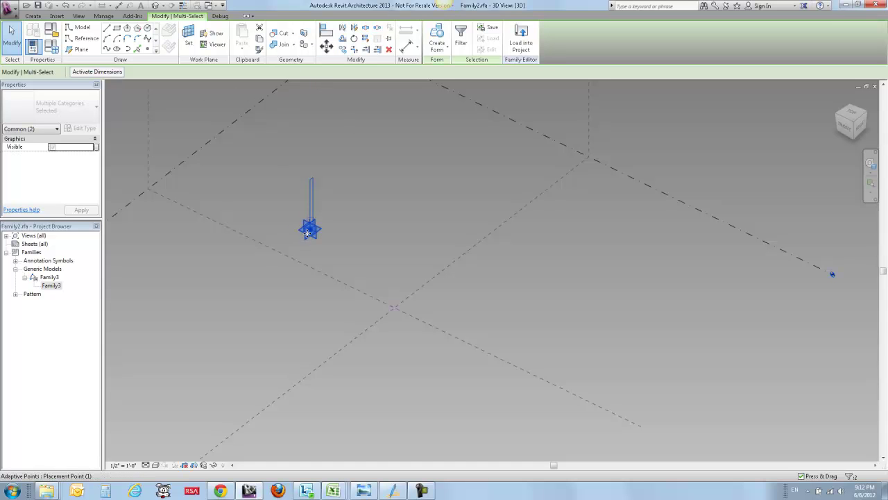
ctrl+drag(308, 231, 364, 254)
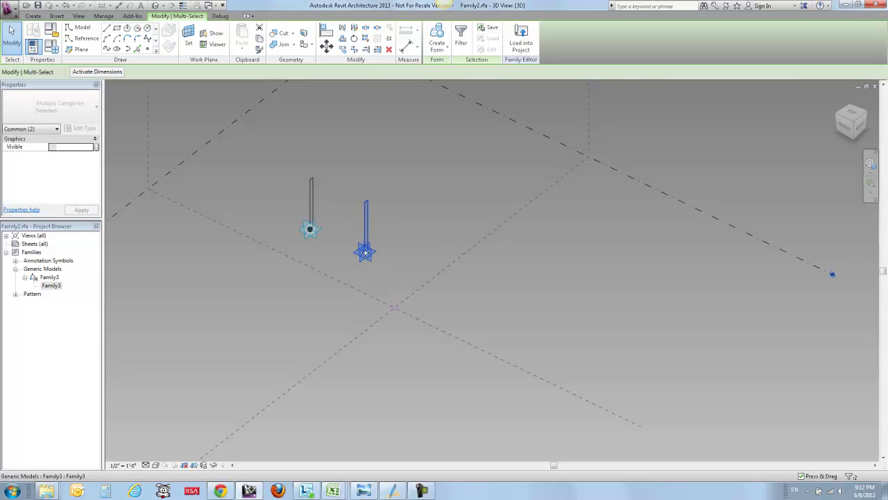
scroll(365, 253, up, 3)
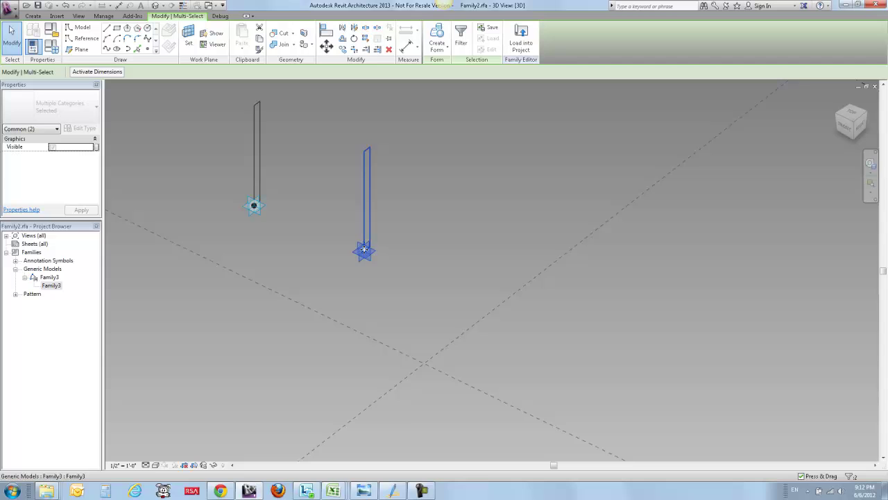
scroll(340, 258, up, 1)
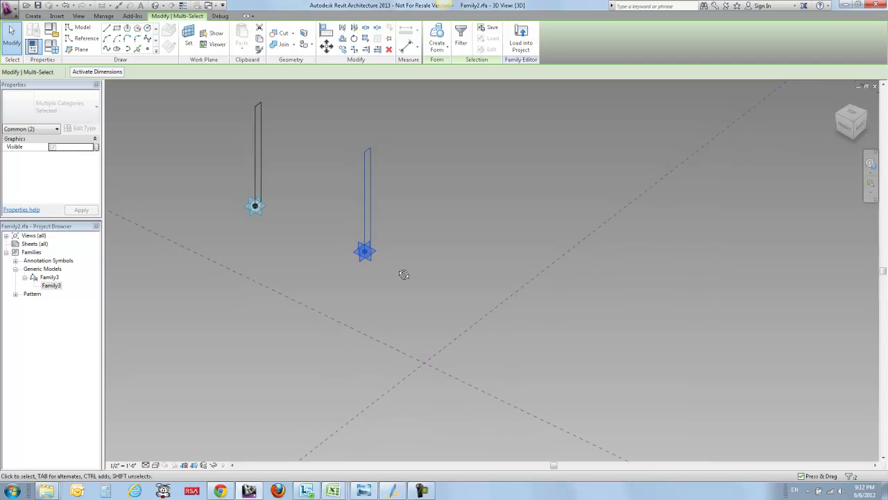
shift+middle_drag(402, 273, 287, 214)
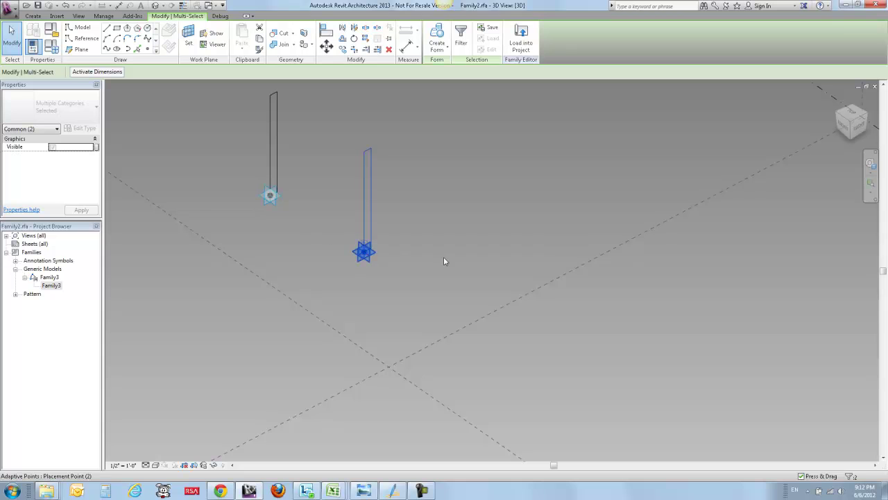
shift+middle_drag(443, 266, 412, 261)
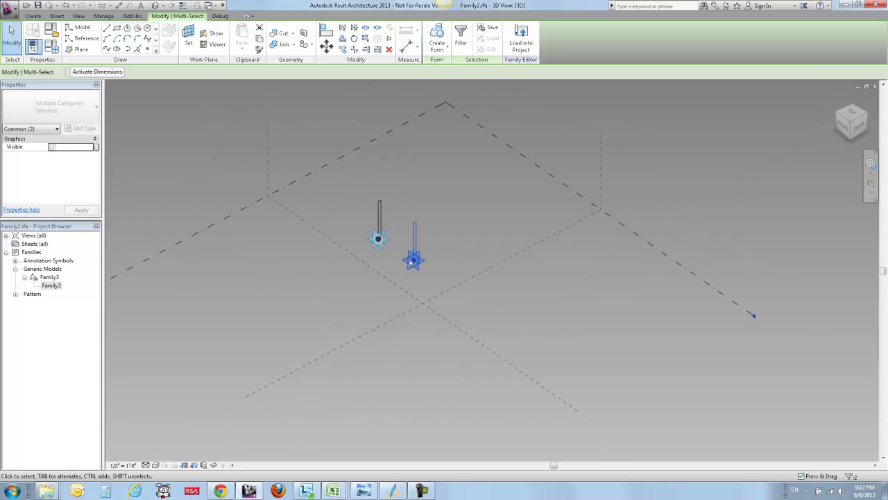
ctrl+drag(411, 262, 572, 367)
click(478, 378)
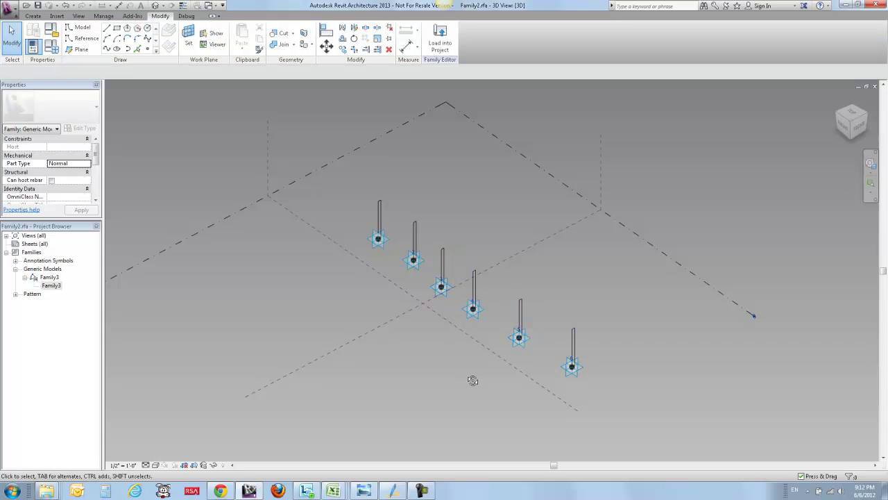
shift+middle_drag(472, 380, 474, 356)
drag(348, 149, 642, 385)
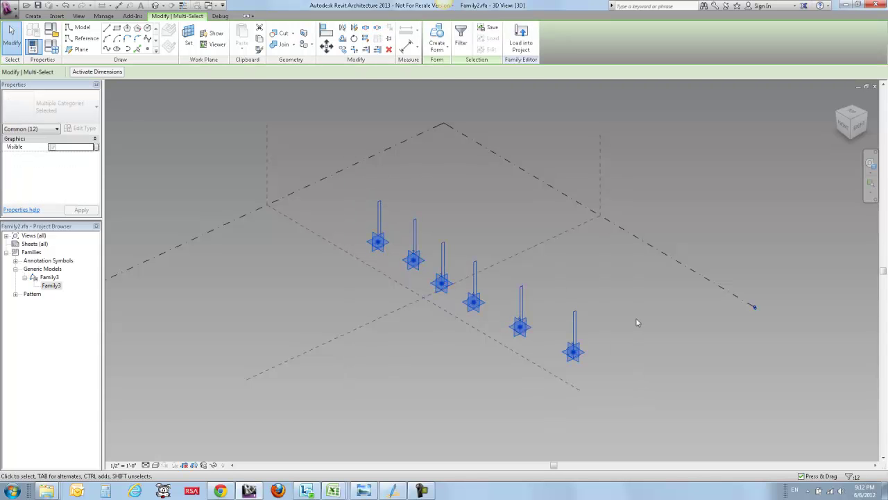
Create a wavy surface form through the six points, then rebuild it to include the seventh point
click(437, 35)
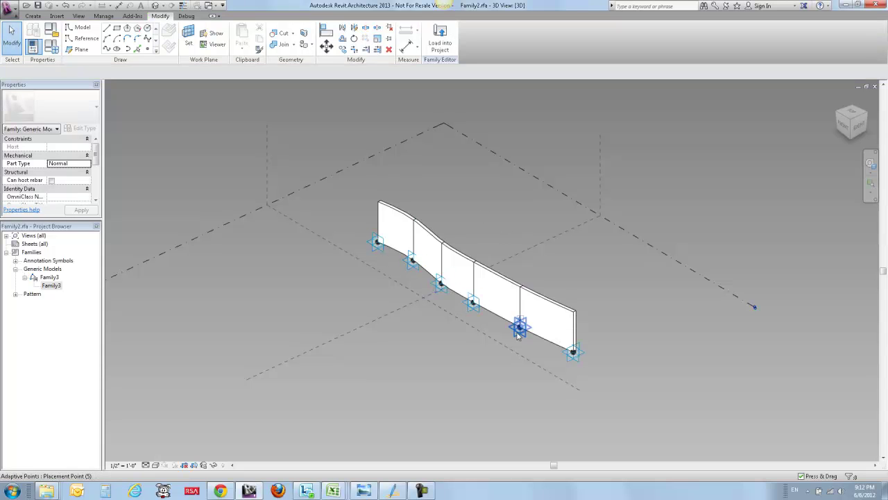
drag(548, 269, 623, 381)
click(629, 351)
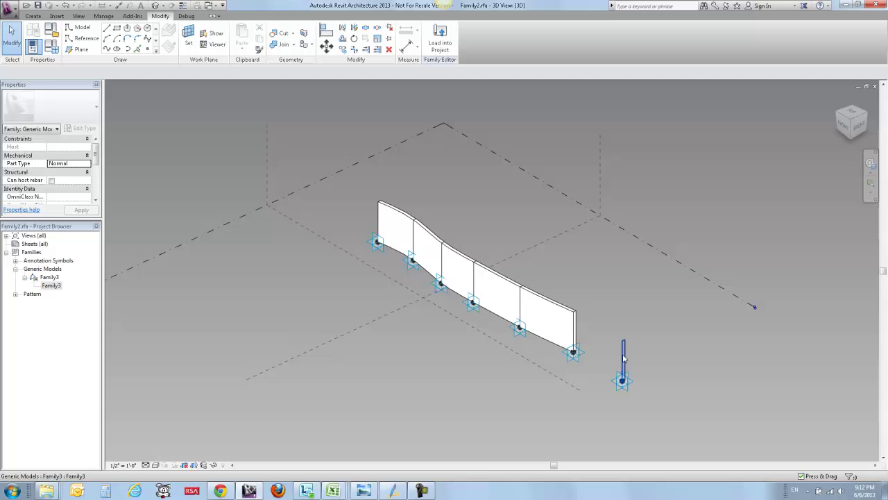
click(551, 320)
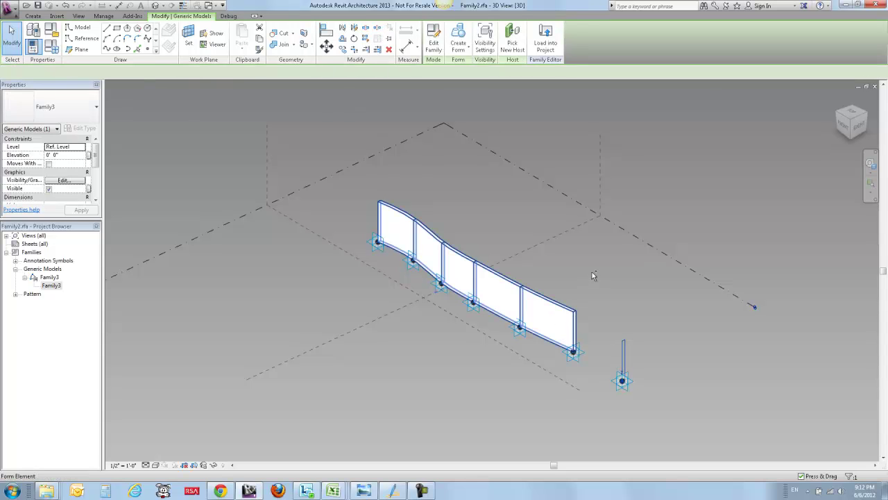
ctrl+click(550, 319)
click(438, 35)
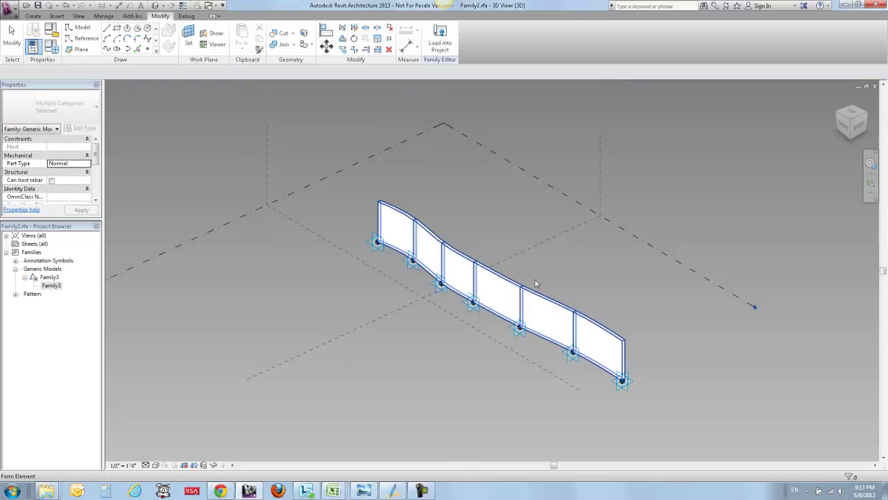
shift+middle_drag(343, 320, 354, 279)
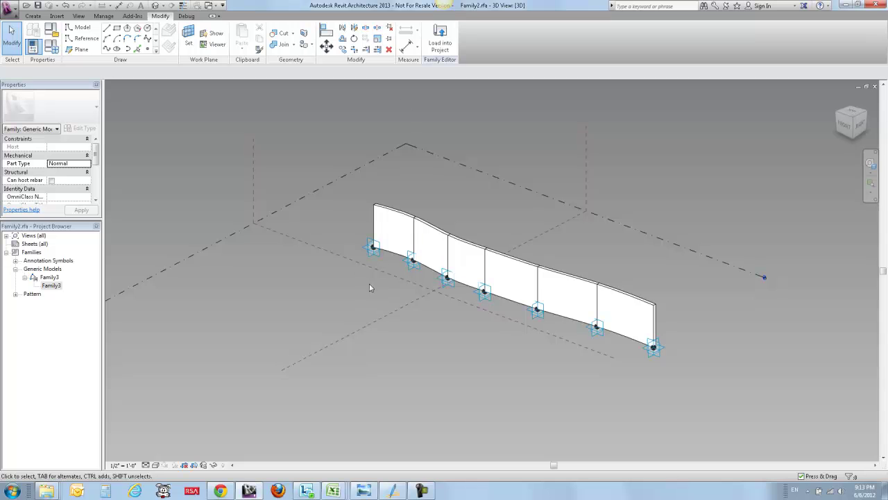
click(372, 259)
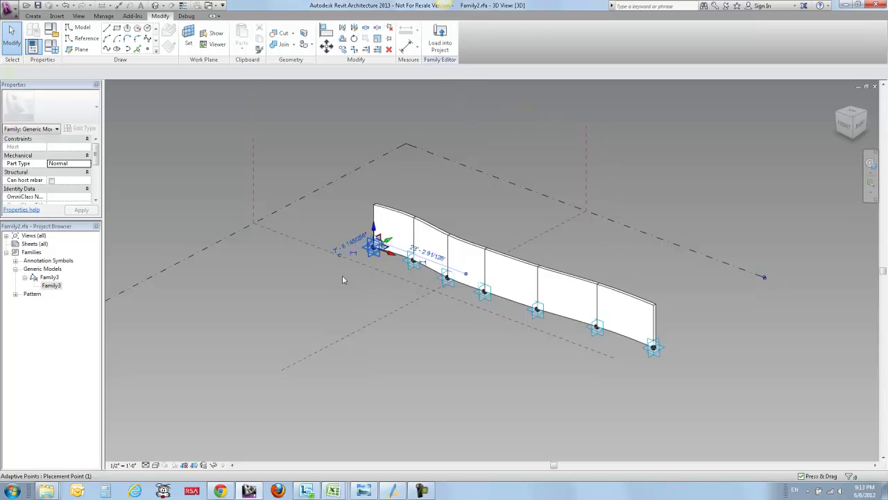
click(283, 295)
click(370, 254)
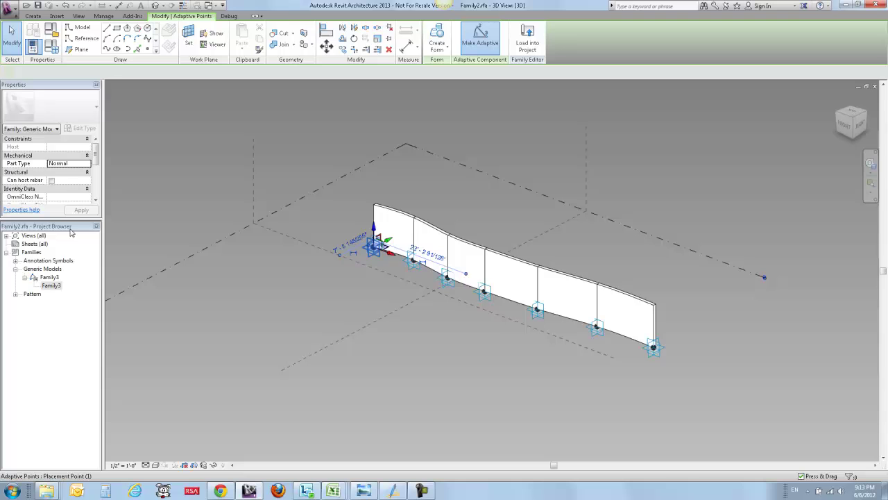
drag(70, 221, 70, 369)
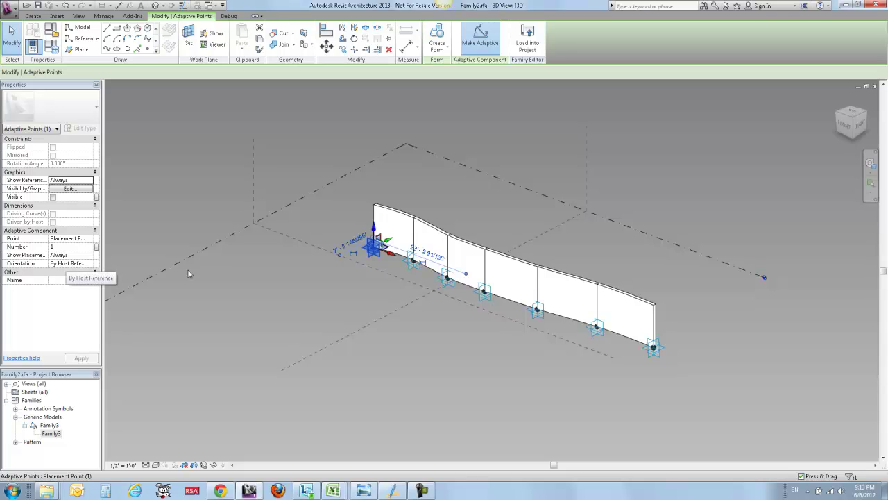
click(362, 218)
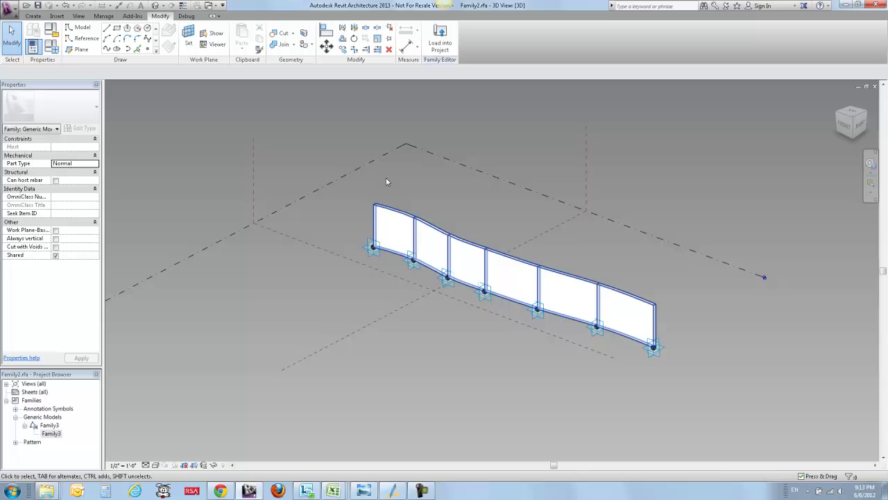
Load the wall family into banq, overwriting the existing version and its parameter values
click(440, 38)
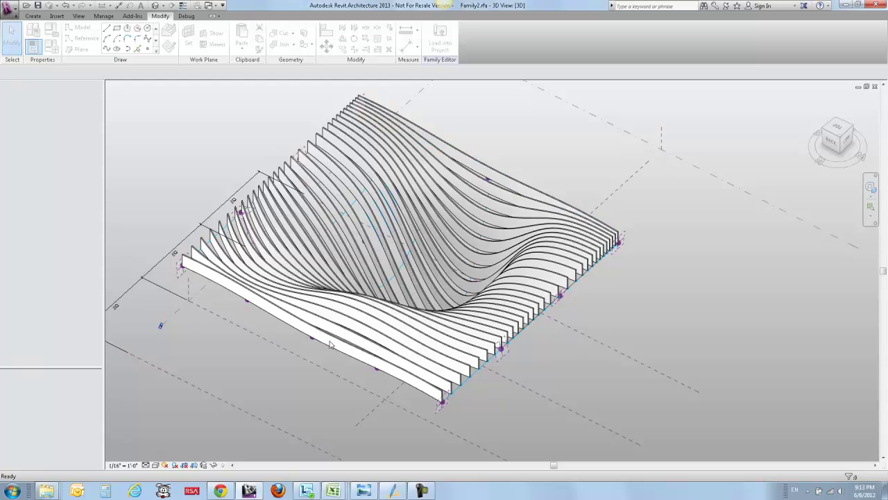
click(390, 243)
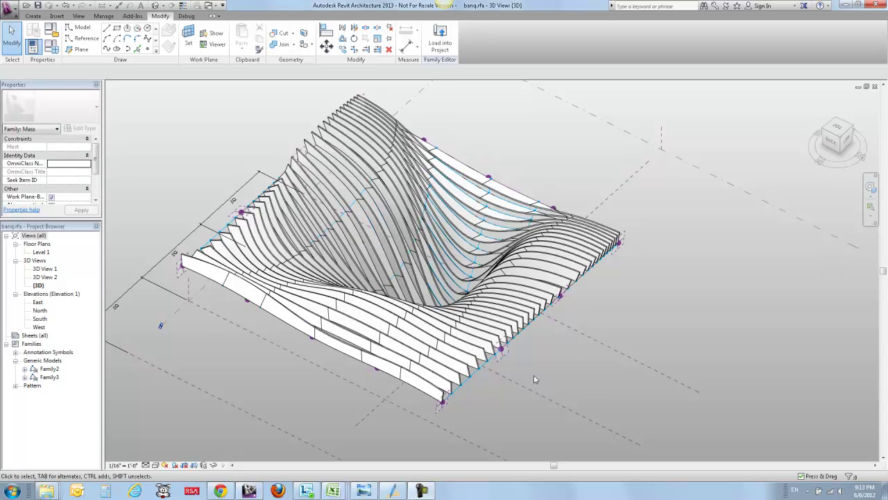
shift+middle_drag(514, 400, 394, 360)
Inspect the repeated wavy slats on the divided surface, then return to Family2.rfa
scroll(341, 262, up, 5)
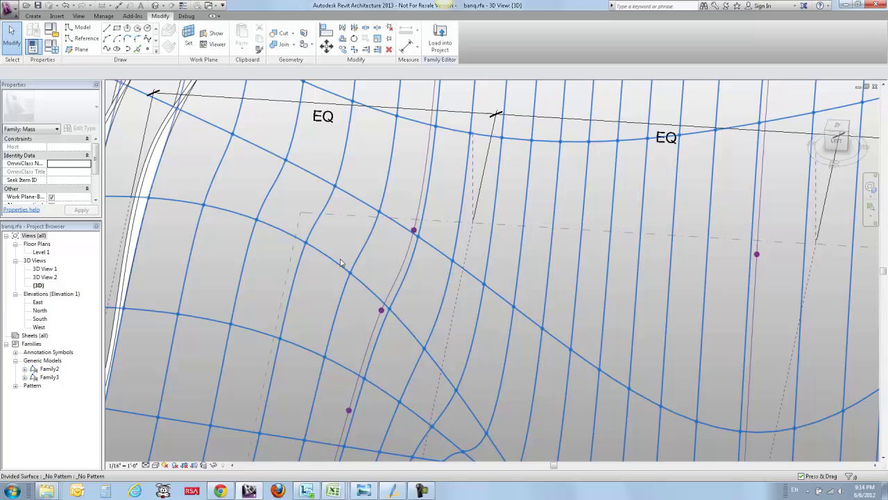
scroll(340, 256, up, 1)
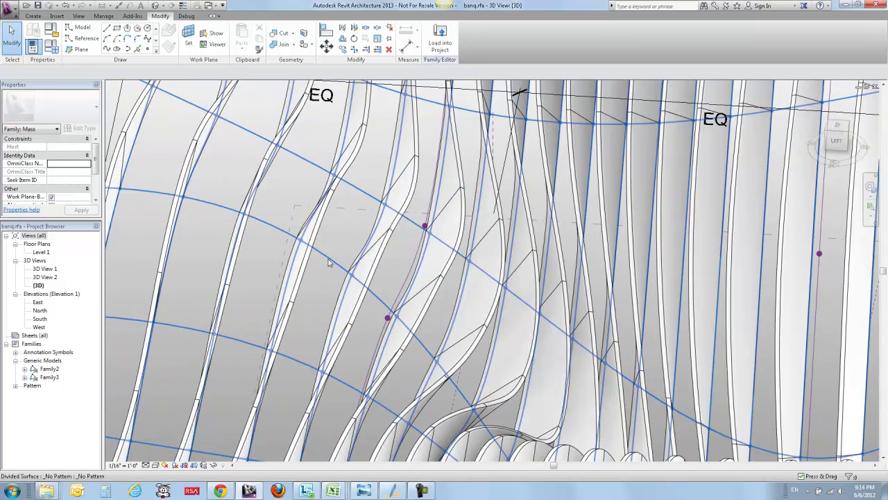
shift+middle_drag(346, 276, 337, 317)
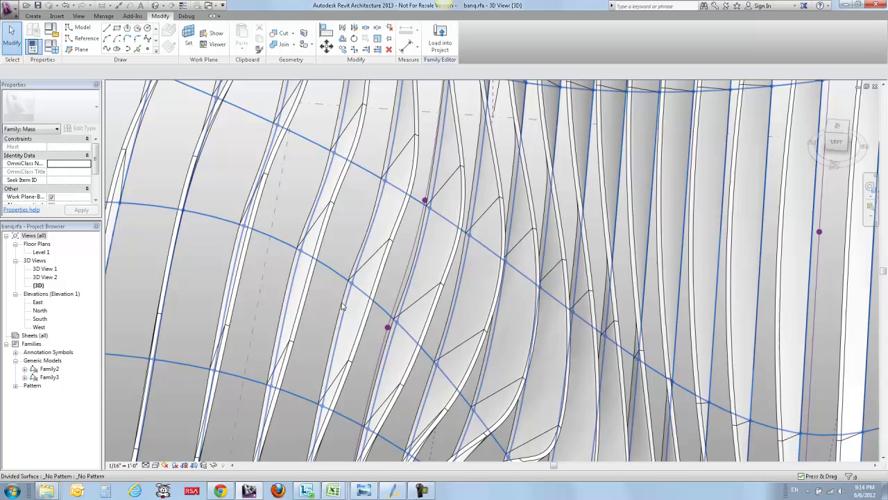
scroll(342, 334, down, 10)
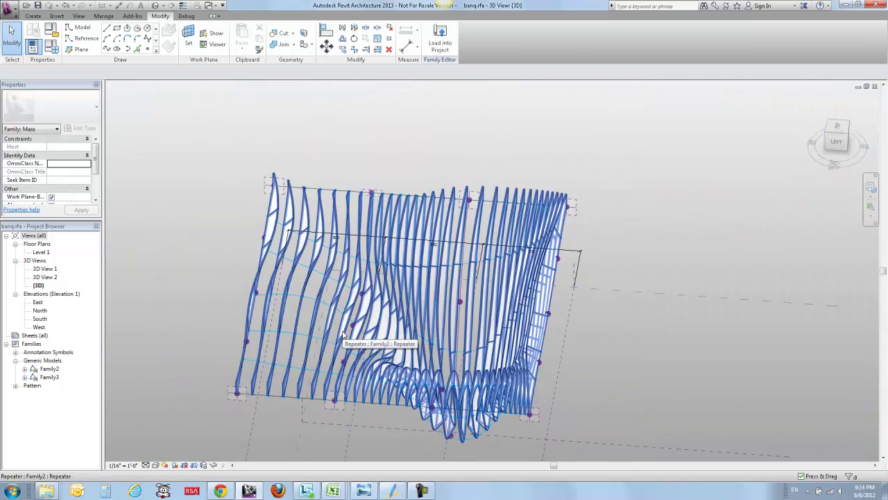
shift+middle_drag(342, 334, 395, 347)
scroll(394, 347, up, 5)
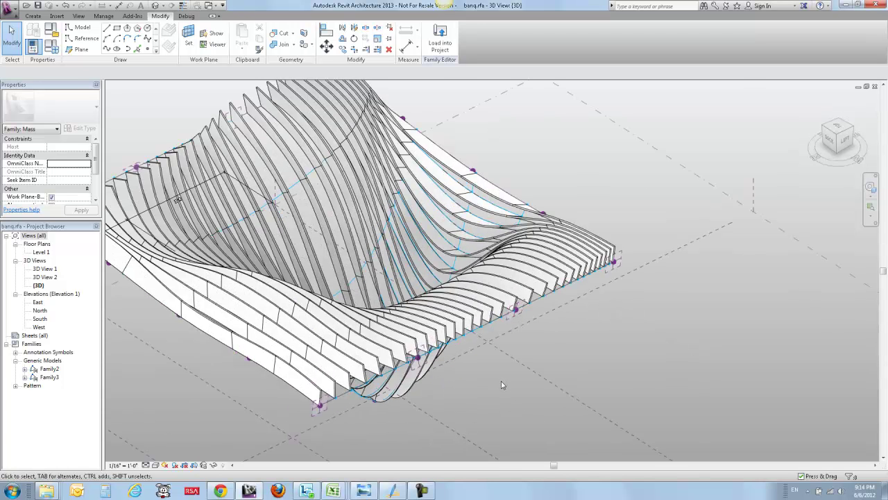
key(ctrl+Tab)
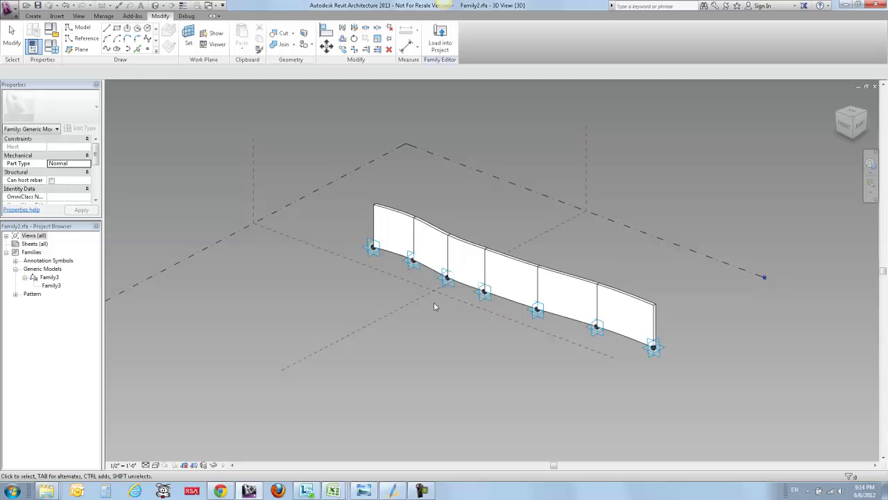
From the Front view, set all seven adaptive points' Orientation to Vertical on Placement
click(843, 127)
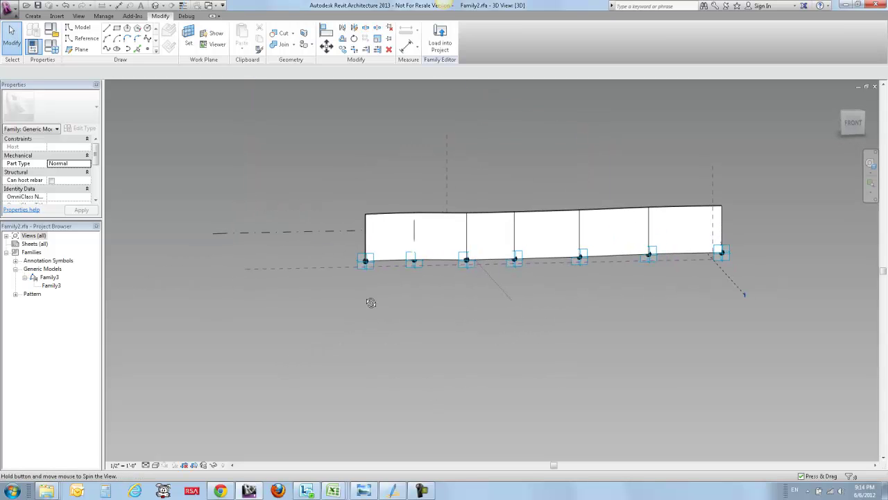
drag(317, 238, 331, 331)
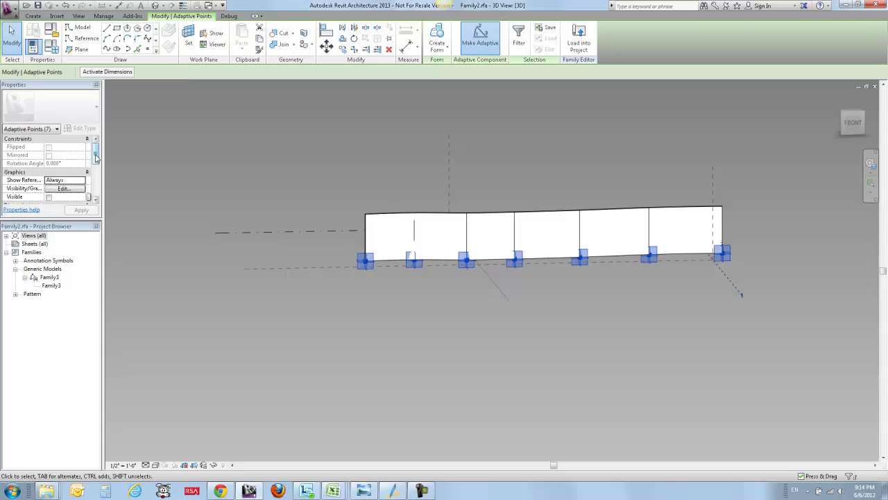
drag(96, 158, 99, 194)
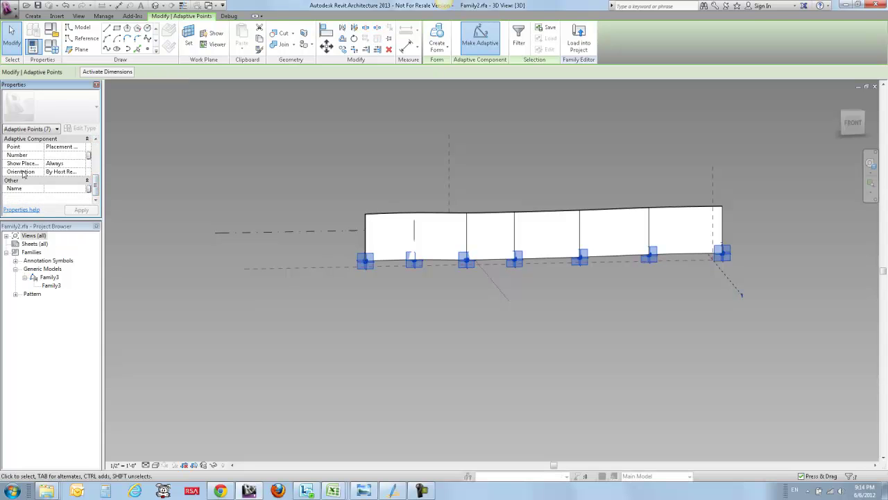
click(82, 174)
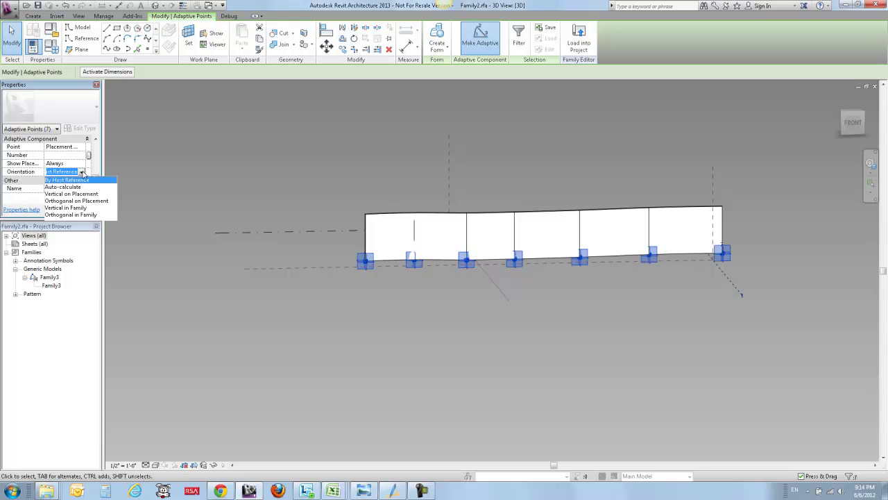
click(70, 193)
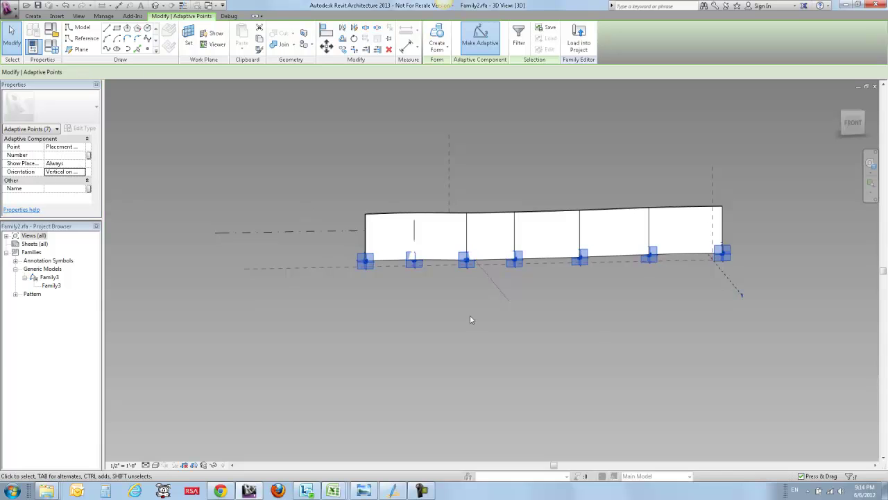
shift+middle_drag(551, 354, 472, 403)
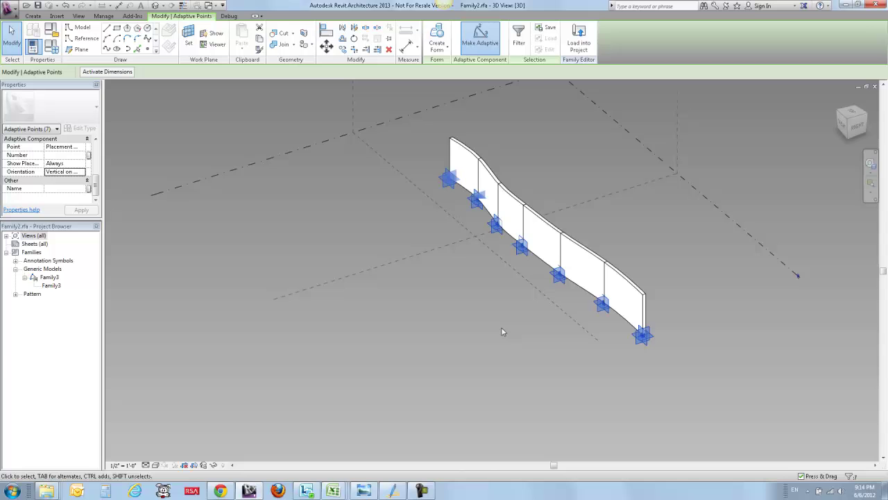
Reload Family2 into banq, overwriting the existing version, and orbit around to check the upright slats
click(579, 40)
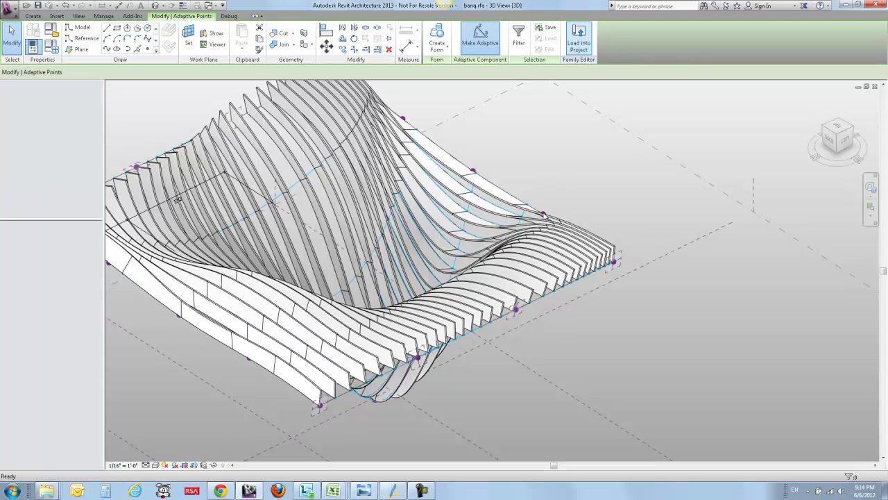
click(454, 240)
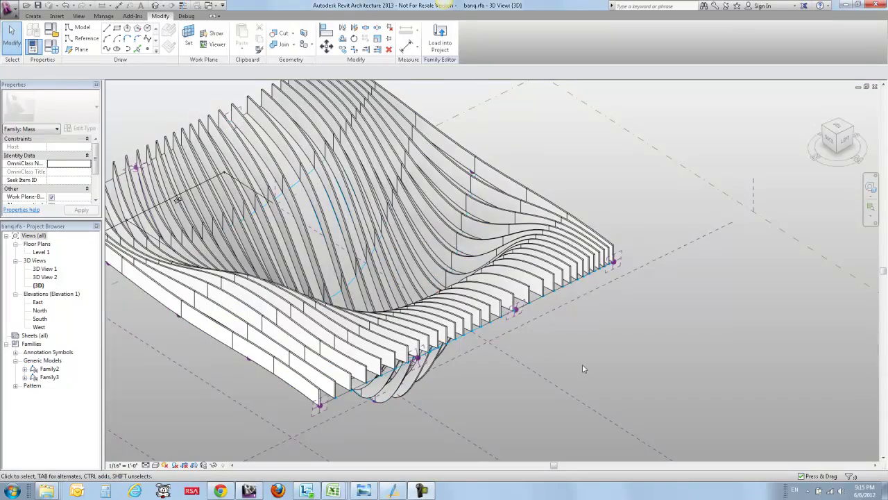
shift+middle_drag(583, 366, 520, 335)
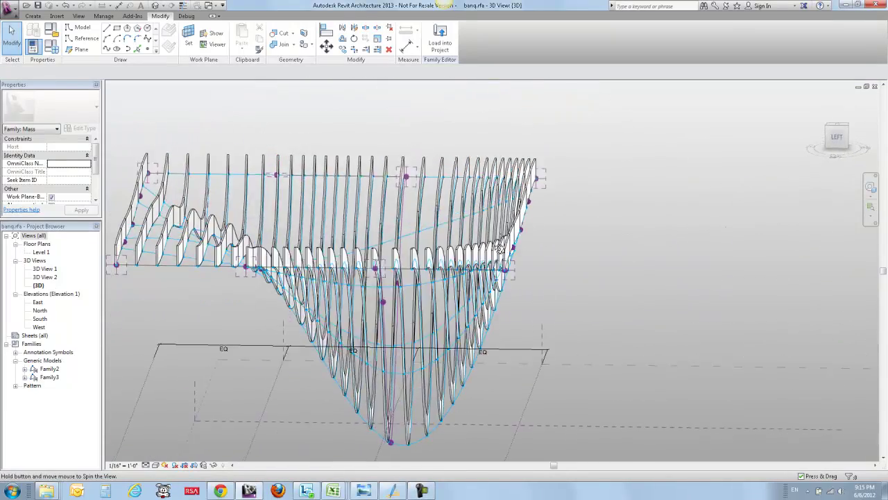
shift+middle_drag(499, 247, 508, 223)
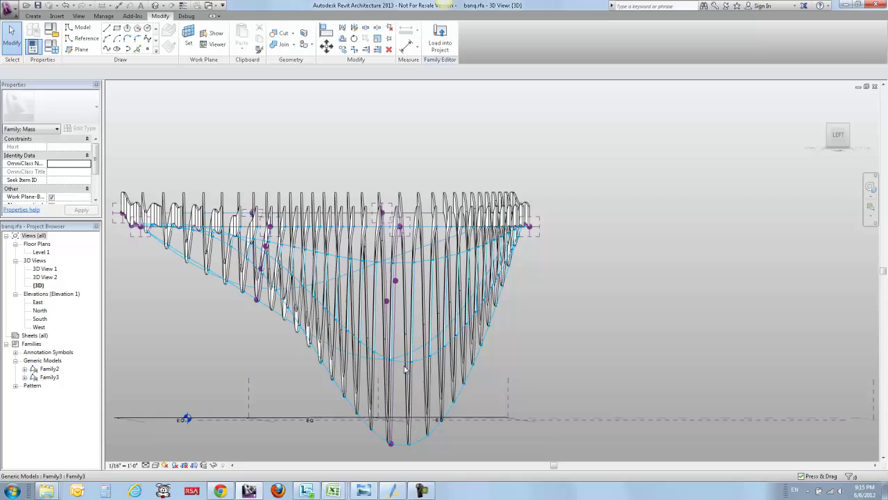
shift+middle_drag(319, 153, 479, 302)
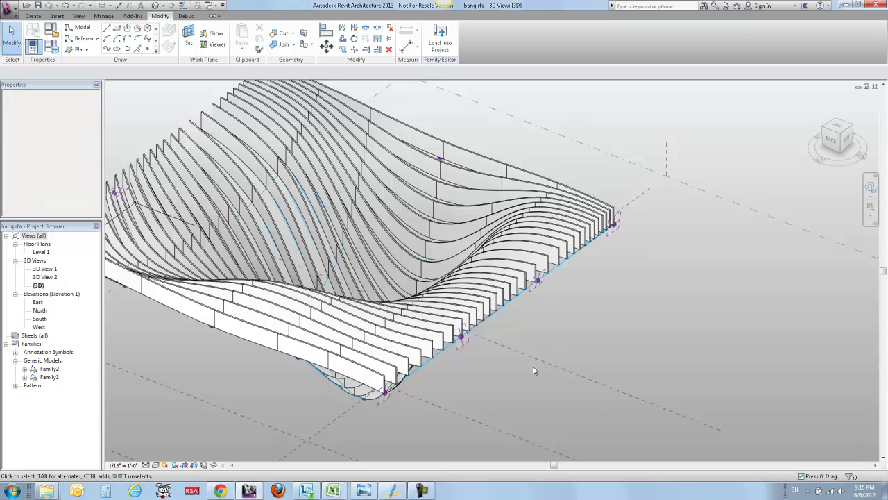
scroll(533, 370, down, 3)
shift+middle_drag(444, 402, 556, 377)
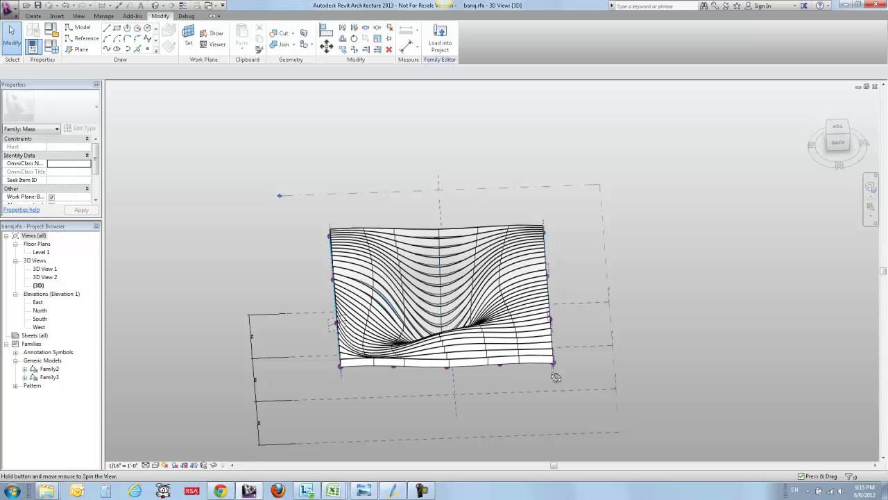
View the slatted mass from the top, then pan and orbit into an oblique perspective of the ribbed surface
click(837, 130)
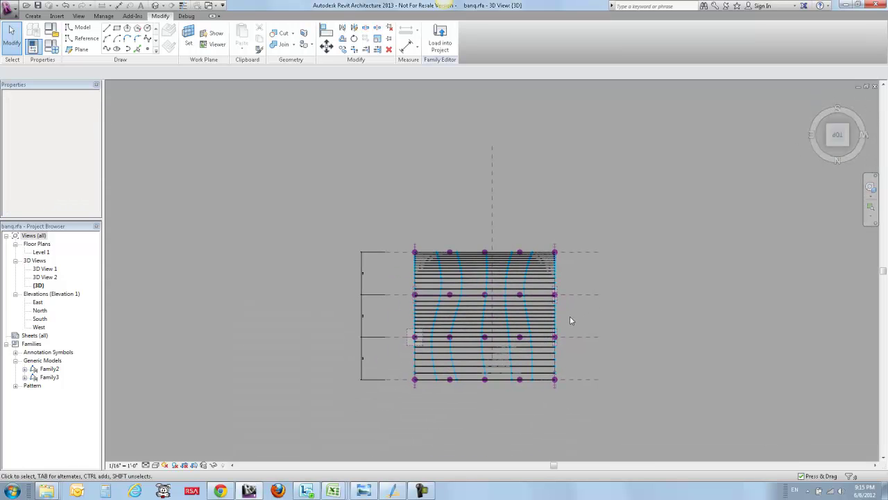
scroll(569, 320, up, 5)
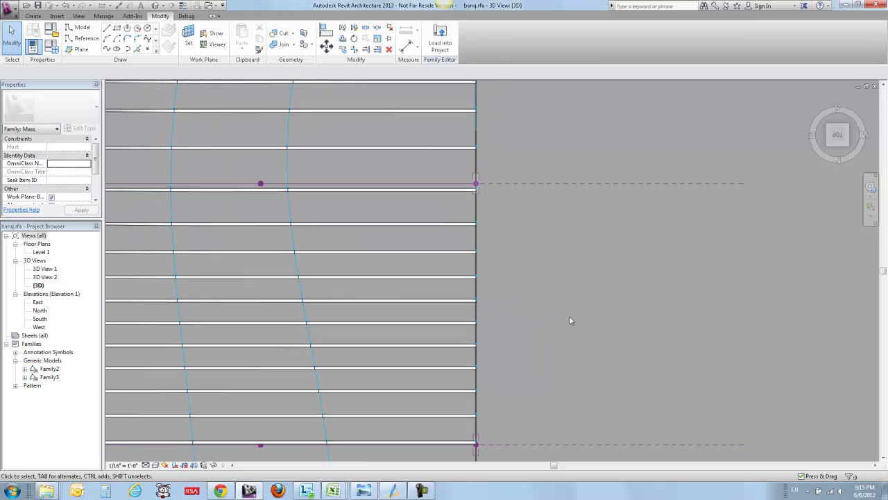
scroll(570, 320, up, 1)
scroll(570, 321, down, 3)
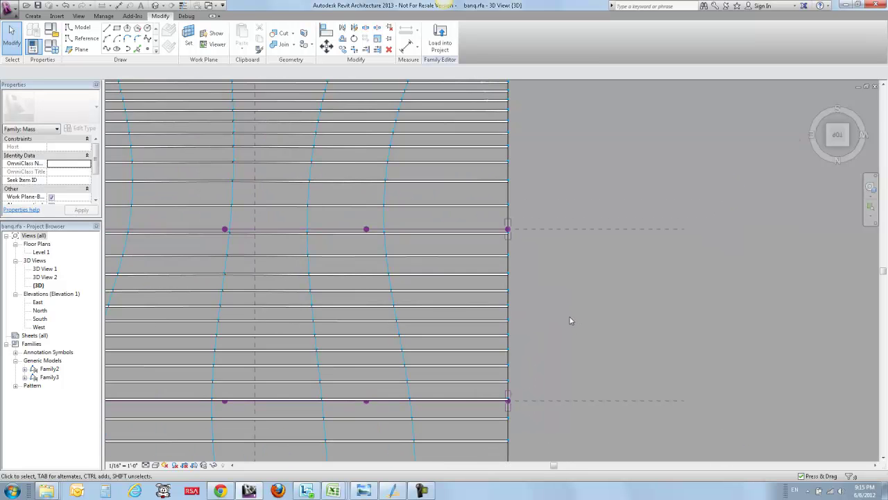
scroll(570, 321, down, 2)
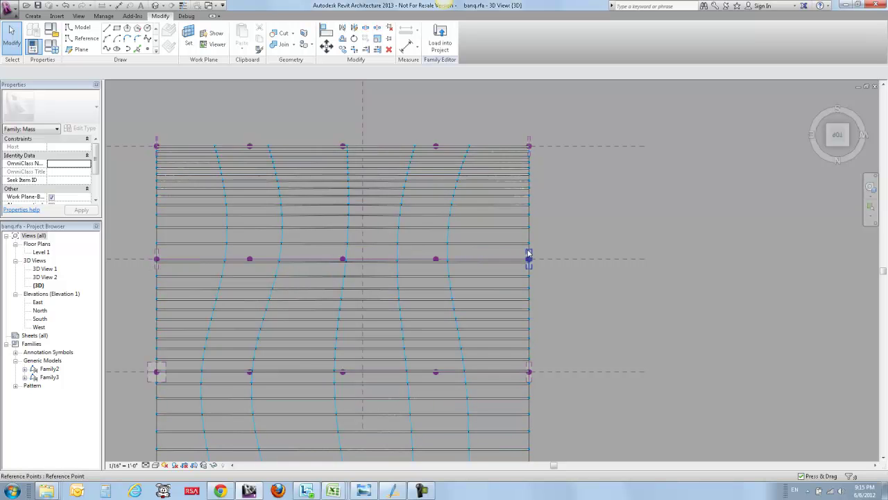
click(529, 147)
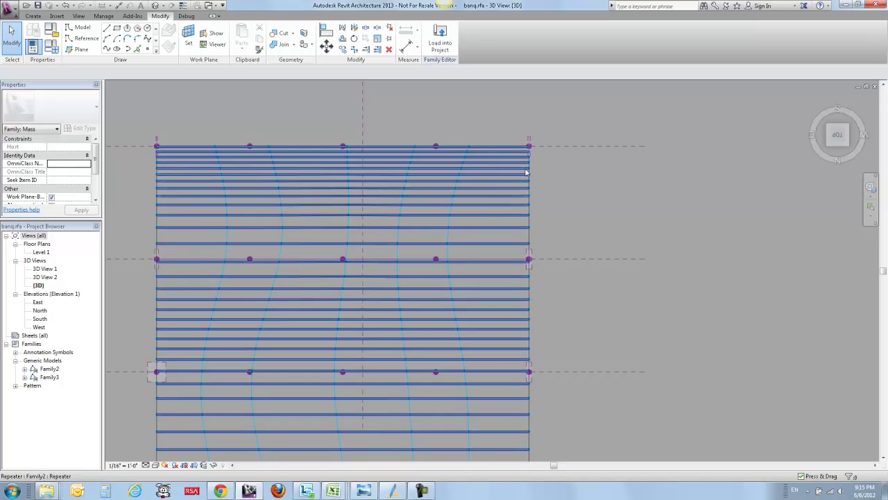
key(Escape)
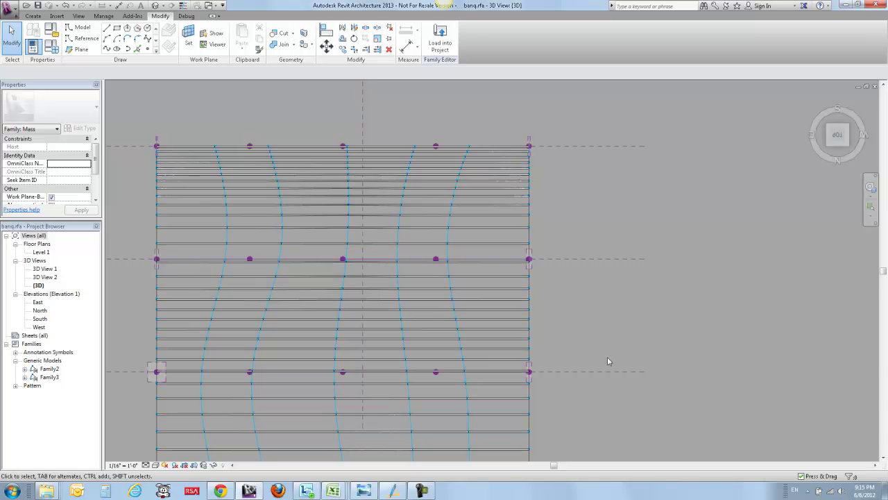
middle_drag(608, 164, 607, 83)
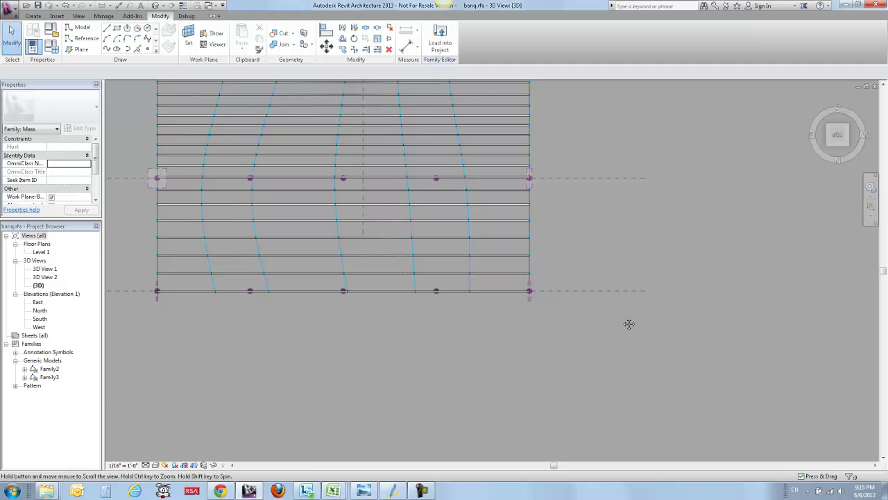
middle_drag(605, 141, 612, 244)
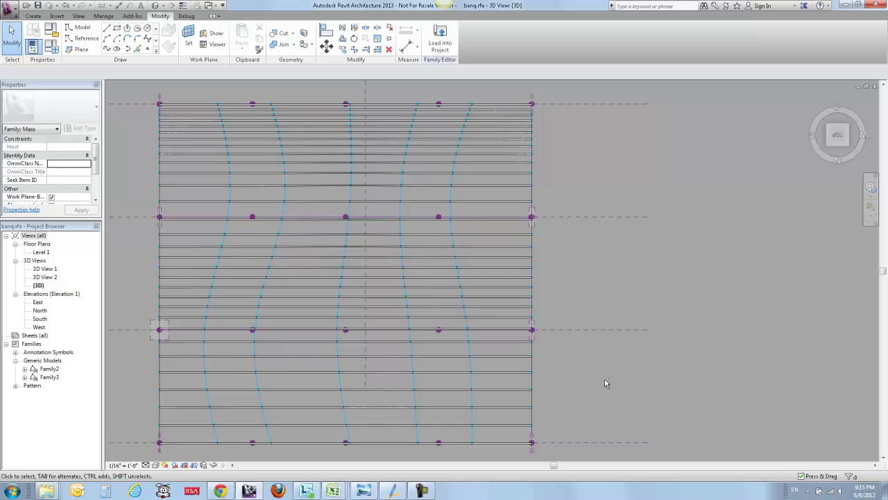
drag(596, 206, 598, 134)
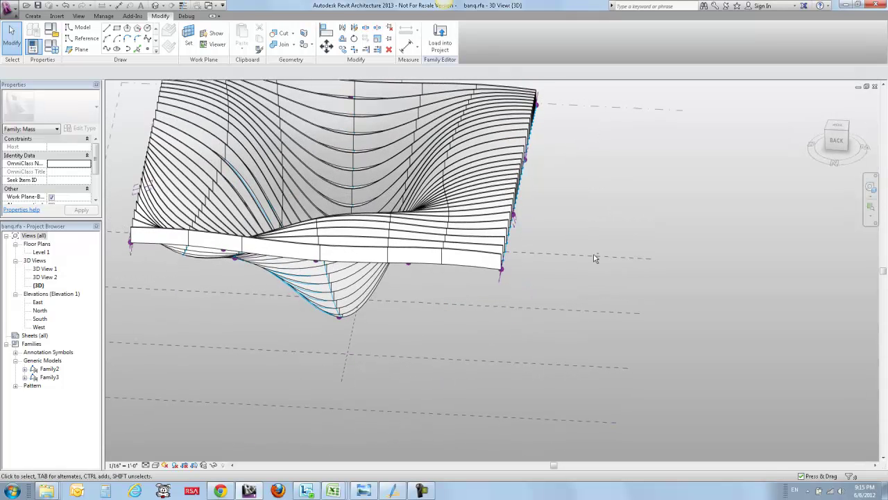
drag(596, 262, 453, 362)
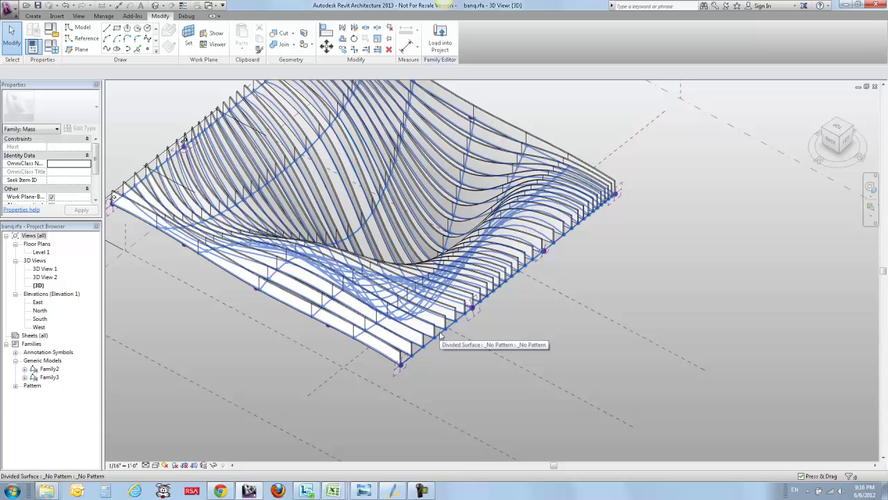
Display the divided surface's 30 by 6 UV grid and expand Properties to reveal the V Grid settings
click(368, 307)
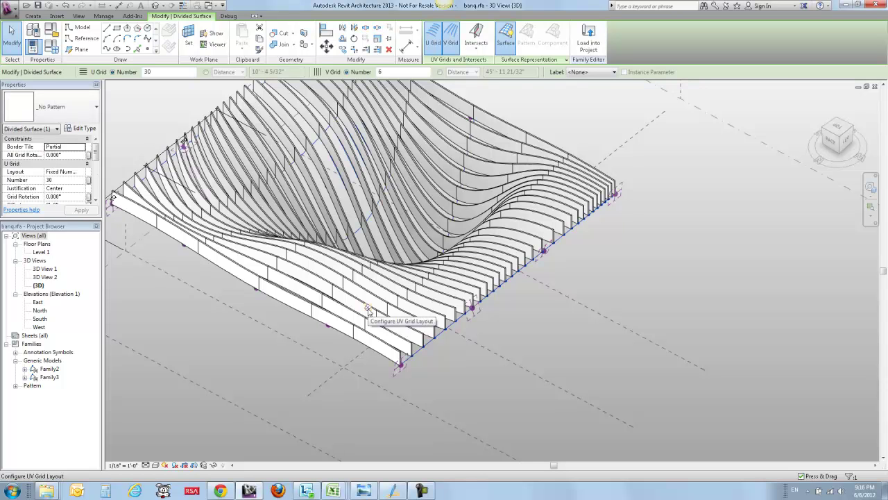
click(368, 310)
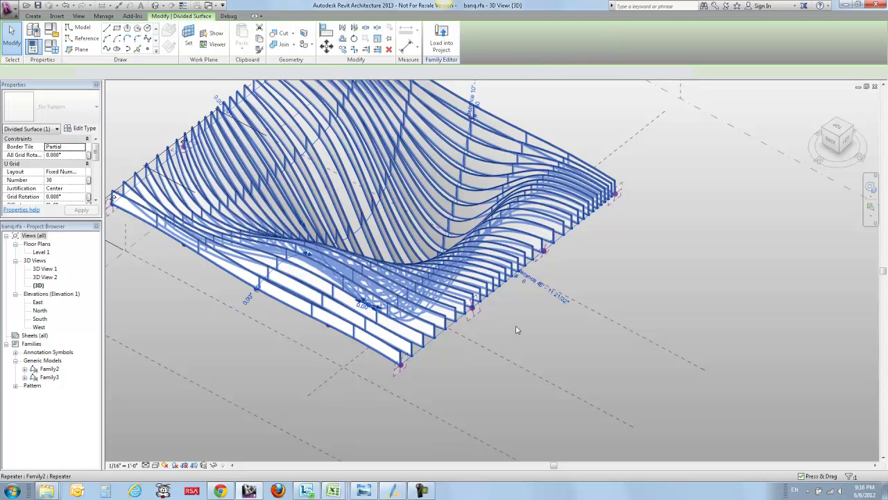
shift+middle_drag(571, 124, 627, 329)
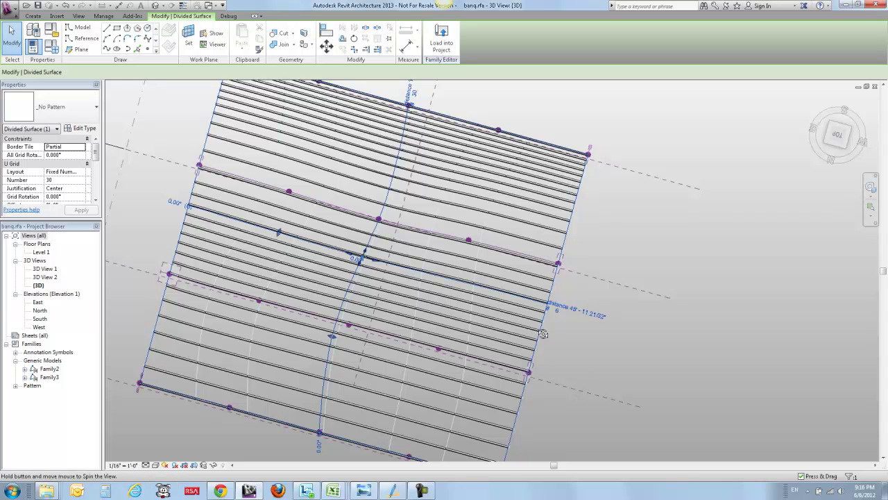
shift+middle_drag(461, 247, 326, 233)
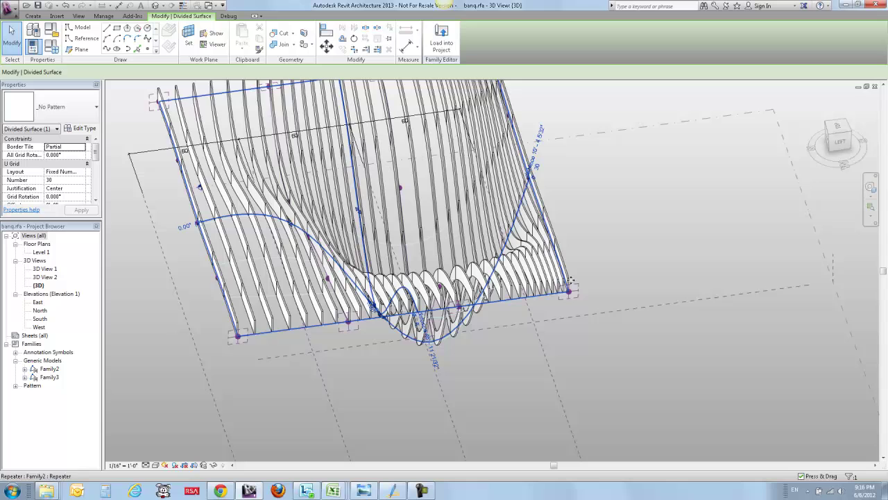
mouse_move(548, 422)
shift+middle_down()
mouse_move(565, 419)
mouse_move(548, 416)
shift+middle_up()
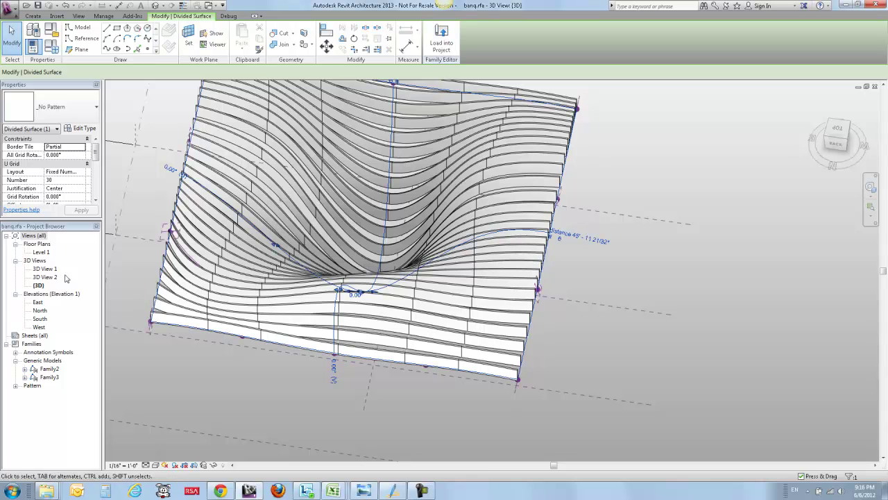
drag(50, 220, 50, 375)
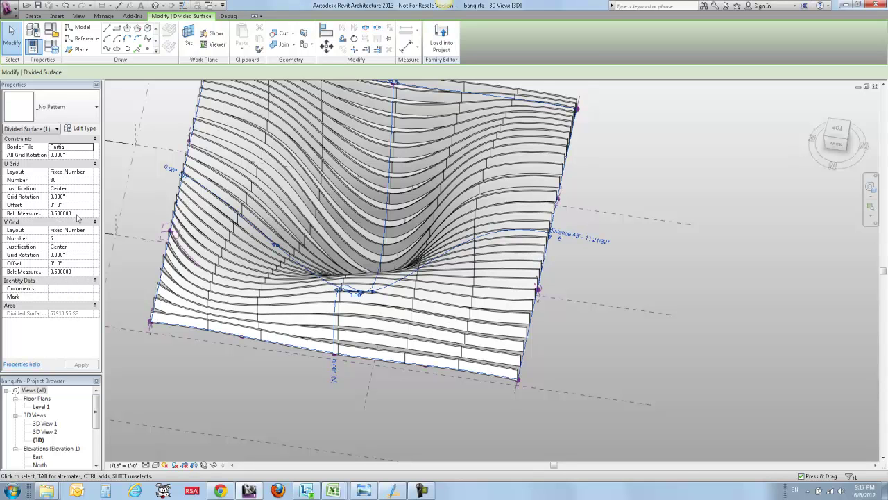
Change the U Grid and V Grid Belt Measurement values from 0.5 to 0
click(77, 213)
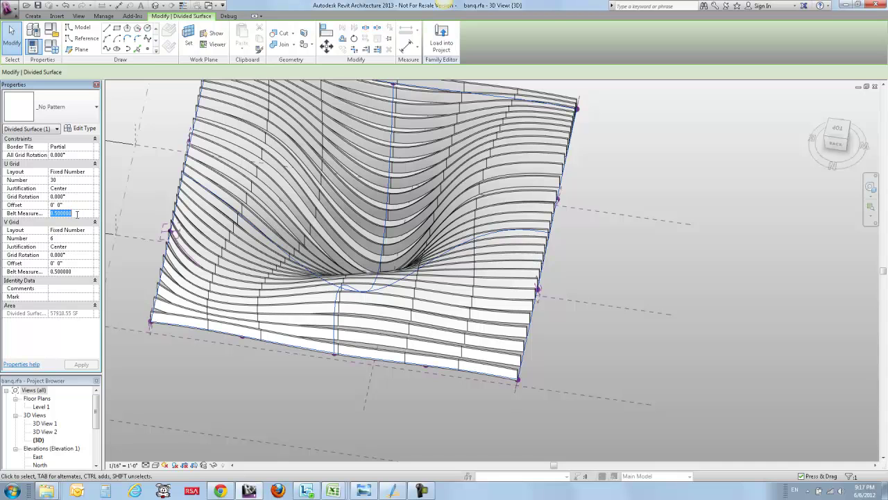
text(0)
click(76, 272)
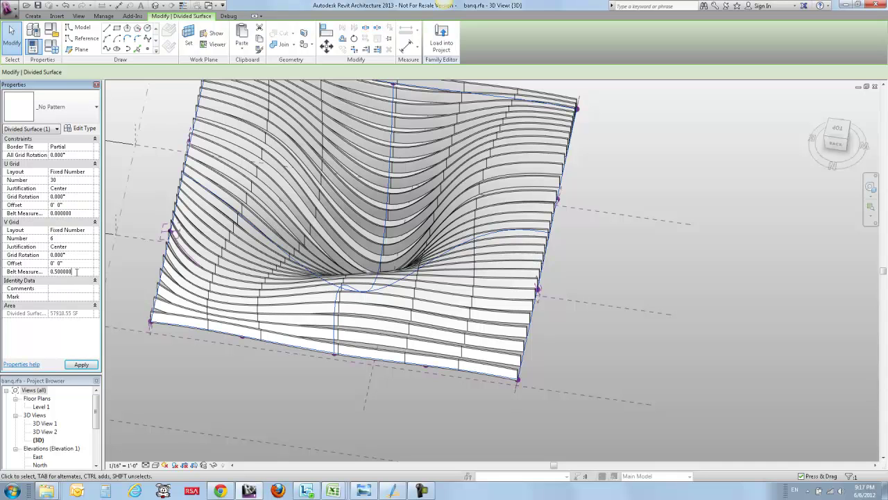
text(0)
key(Return)
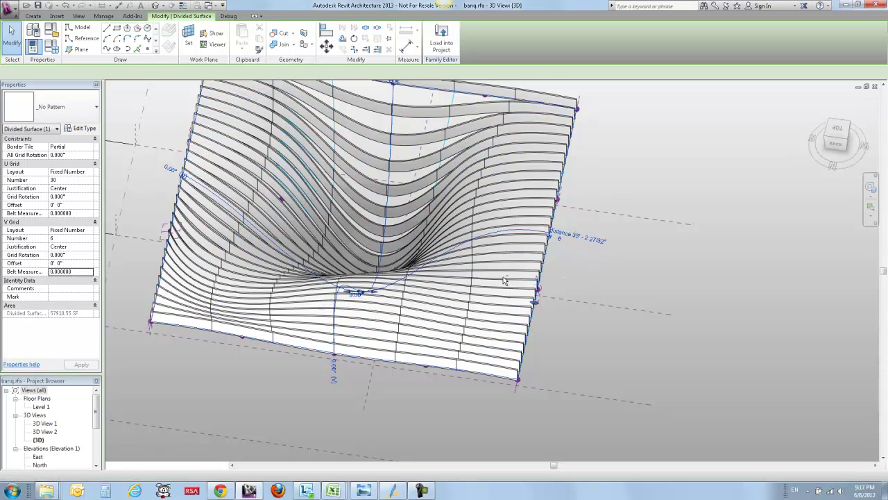
Select the slat repeater and view it from the ViewCube's Left side
shift+middle_drag(558, 292, 644, 258)
click(644, 257)
click(517, 280)
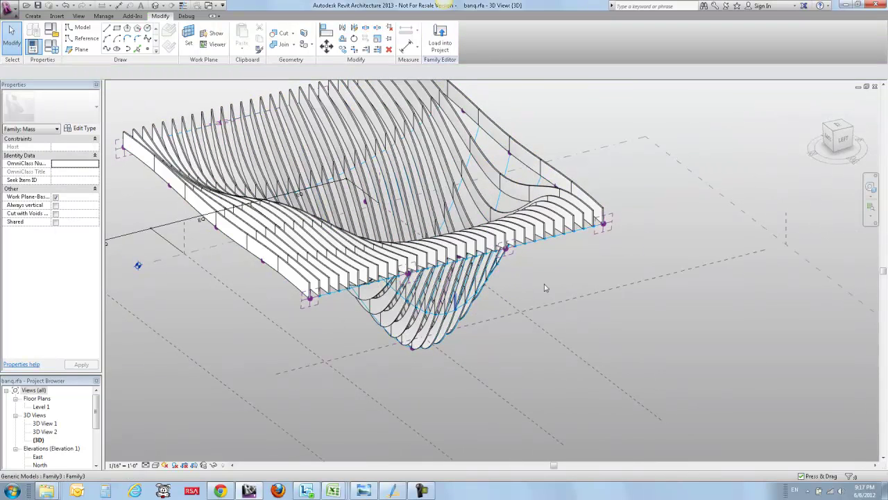
click(842, 141)
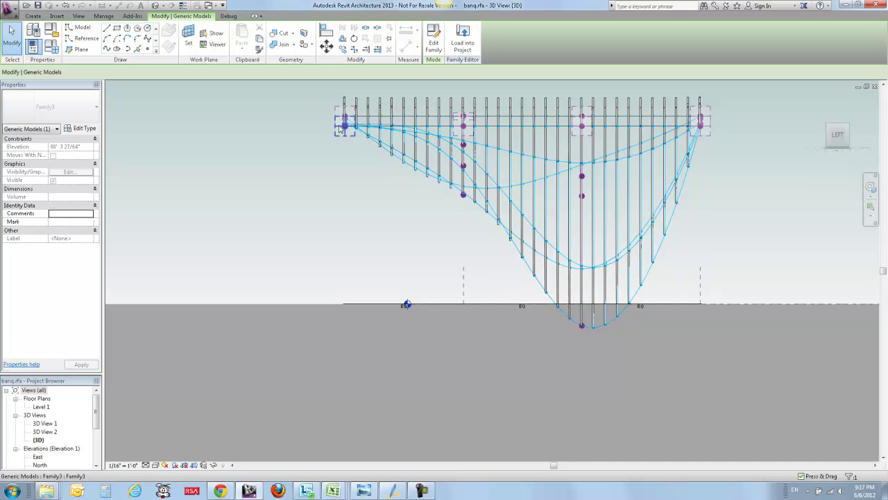
Orbit to a perspective of the curved slats, then switch to 3D View 2
key(shift)
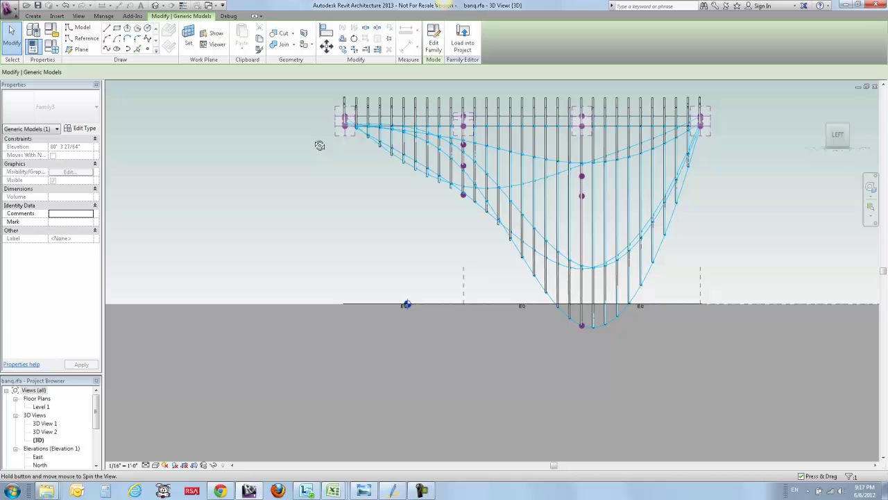
shift+middle_drag(404, 150, 118, 377)
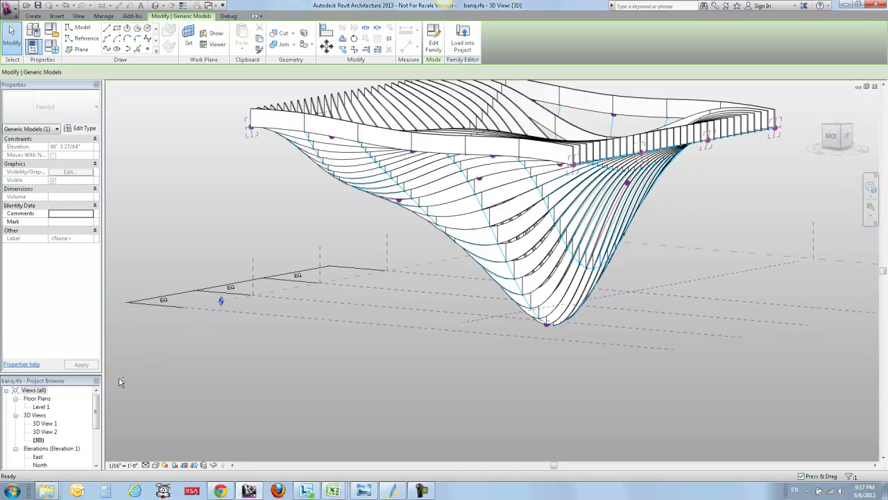
click(48, 435)
double_click(48, 432)
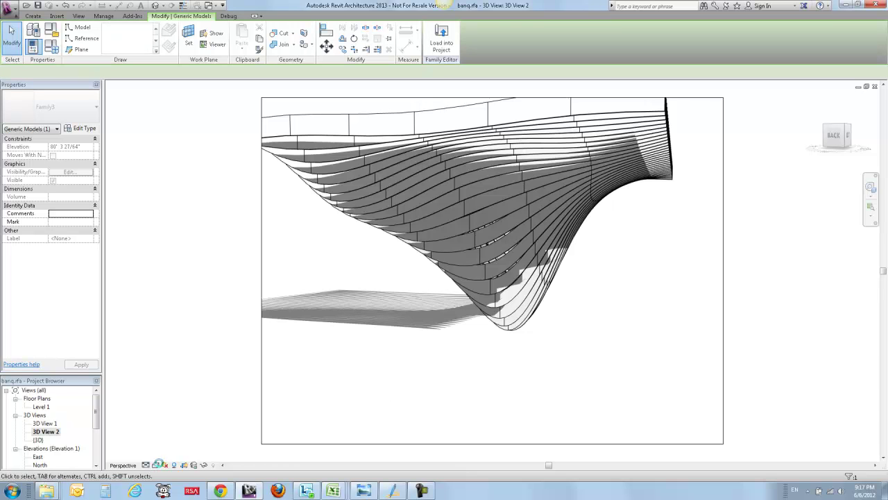
click(158, 463)
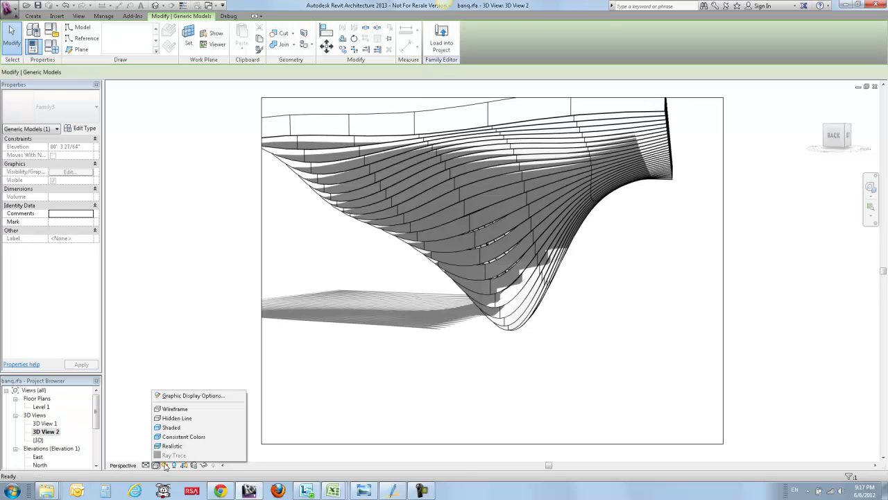
click(171, 427)
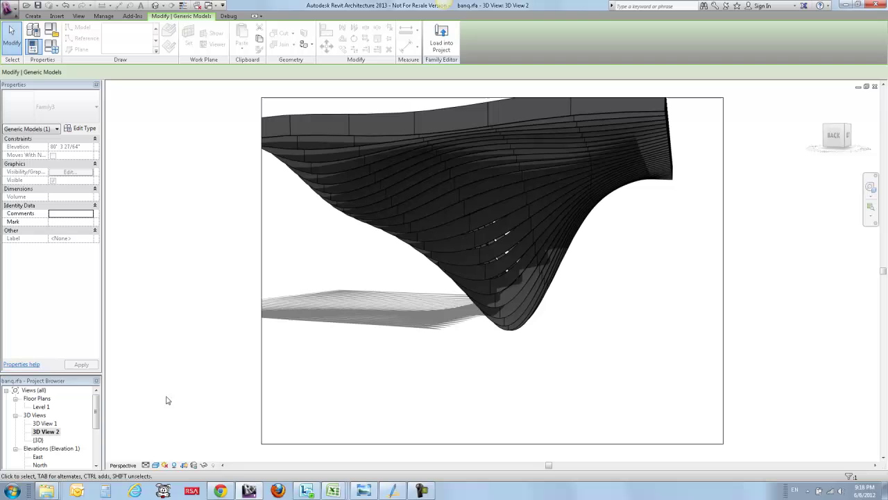
click(158, 464)
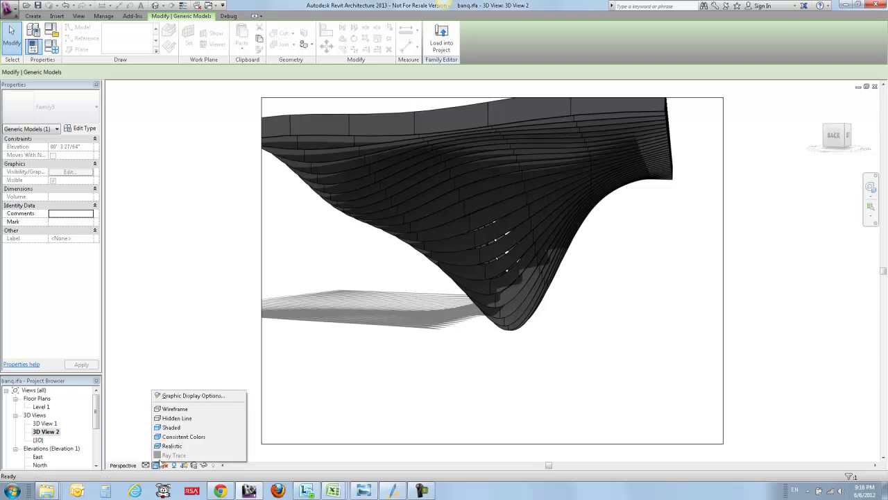
click(177, 417)
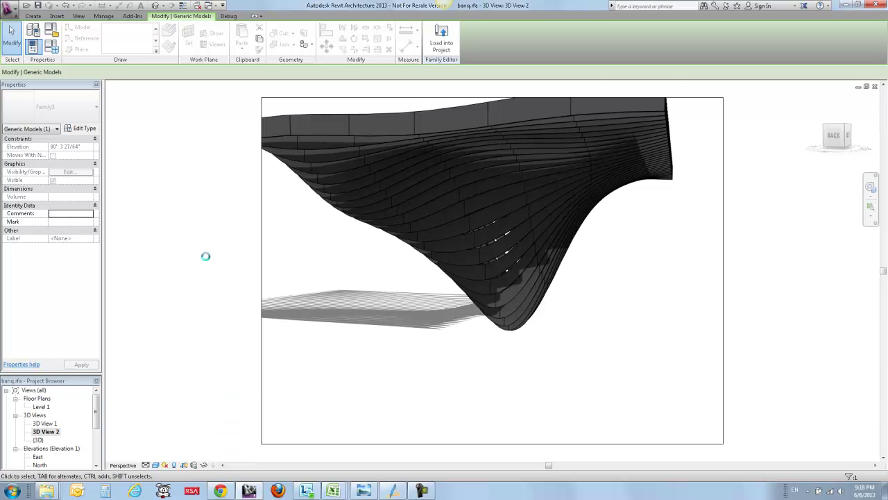